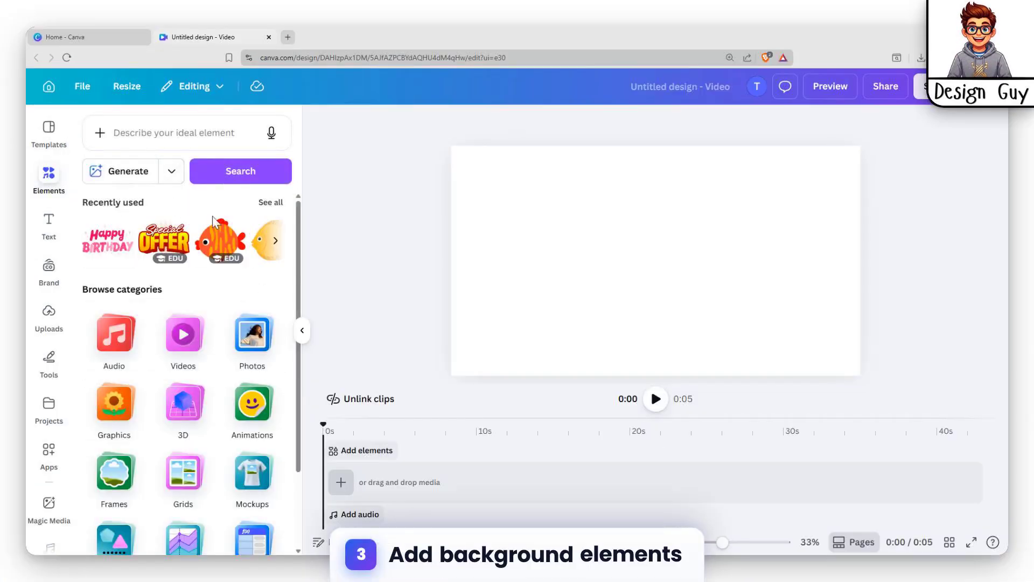
# Step: Search the elements library for "coffee background" and show only video results
pyautogui.scroll(-2, 214, 221)
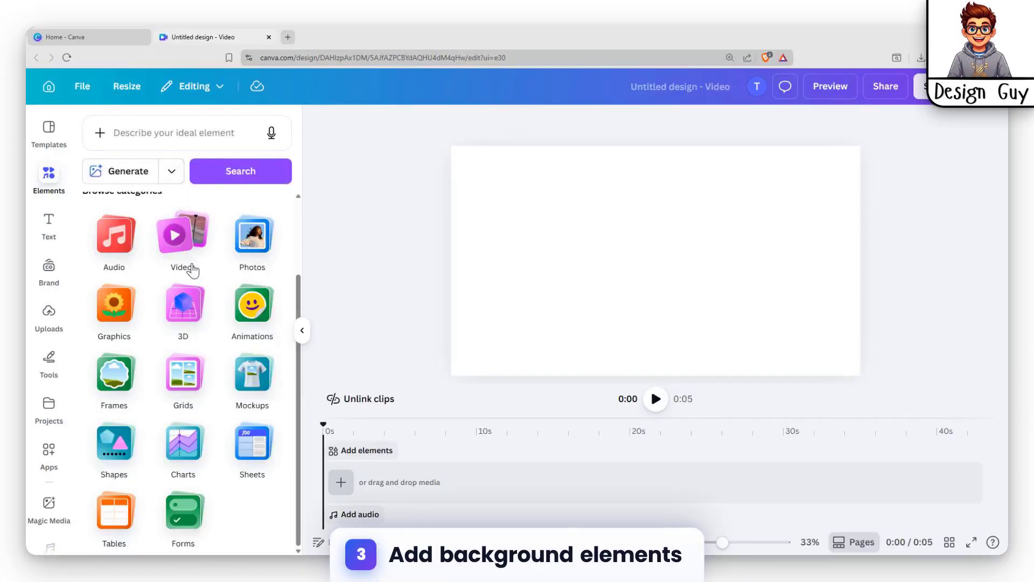
pyautogui.scroll(2, 191, 268)
pyautogui.click(187, 132)
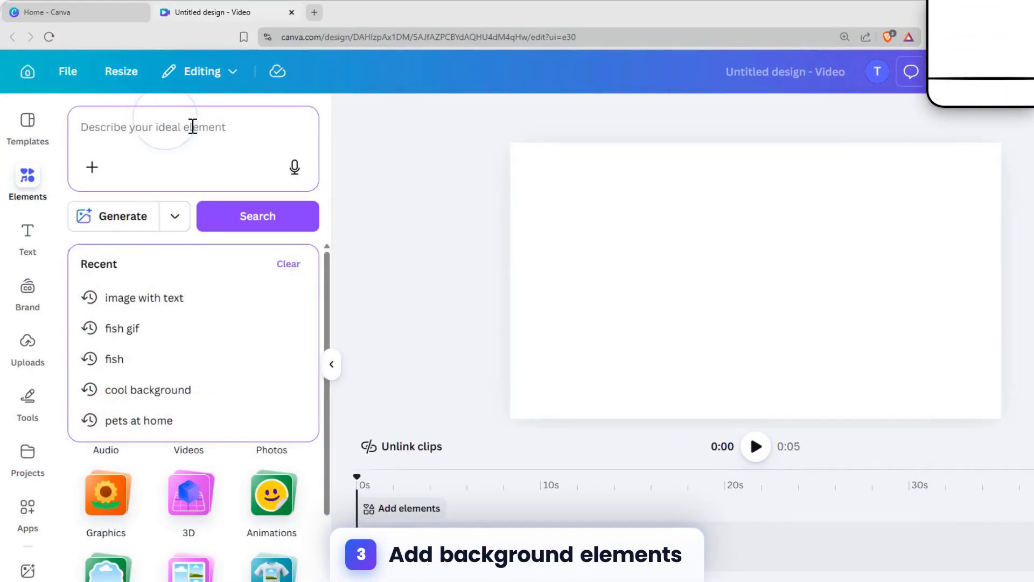
pyautogui.write('coffe')
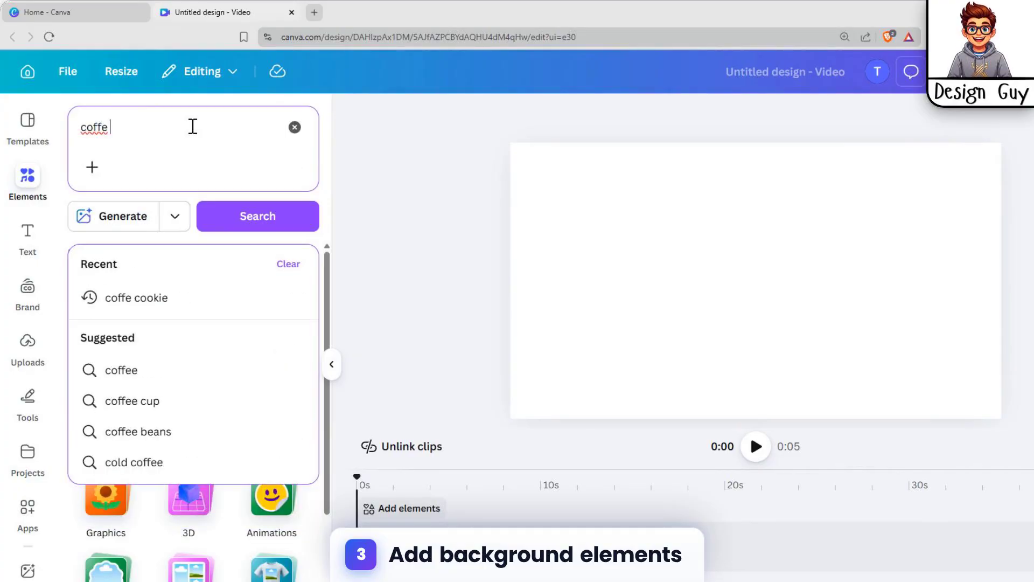
pyautogui.write('e background')
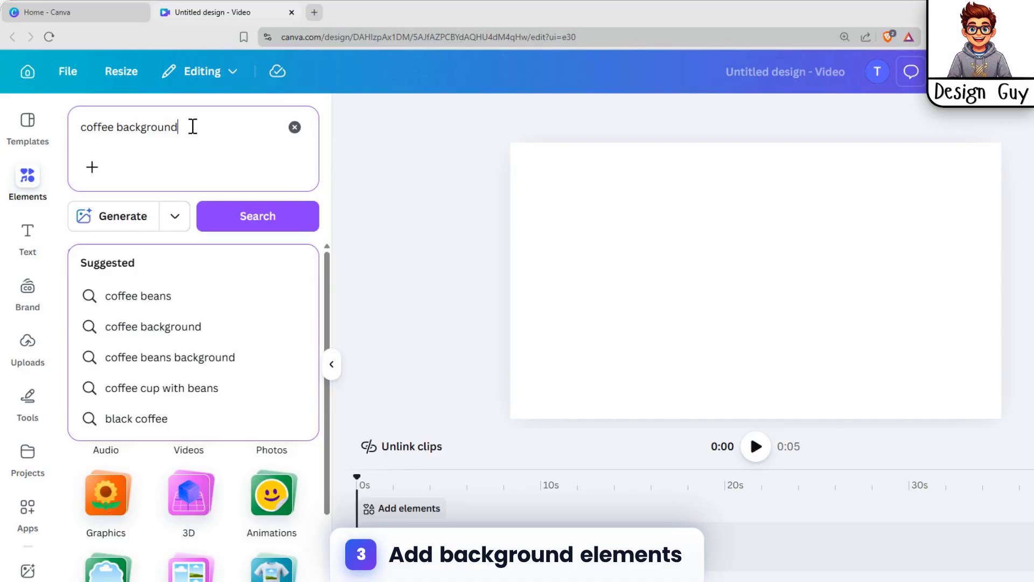
pyautogui.press('Return')
pyautogui.click(290, 294)
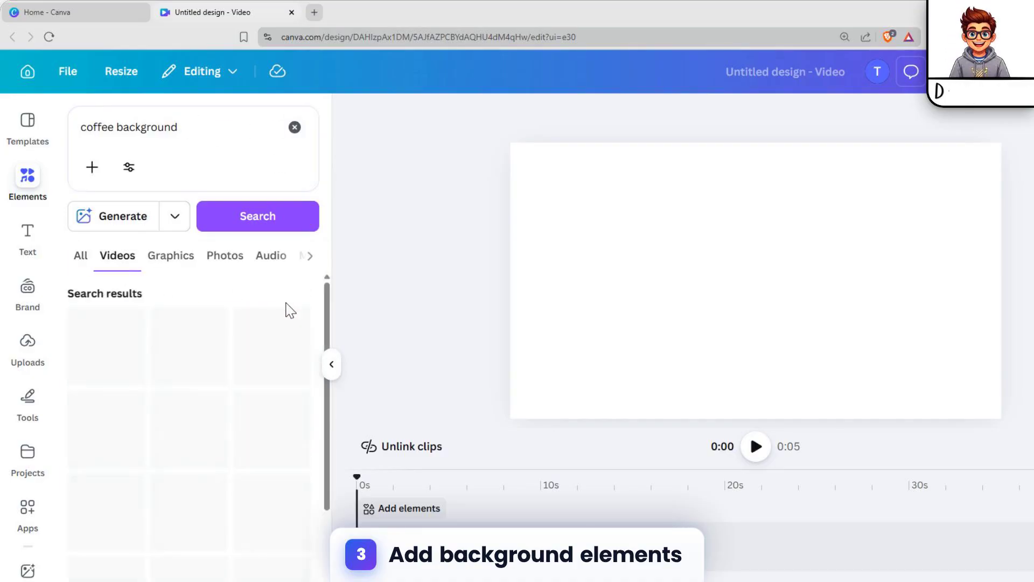
# Step: Add the 16-second video of a hand stirring a cup of coffee on a red table as the background clip
pyautogui.scroll(-5, 234, 340)
pyautogui.scroll(5, 293, 505)
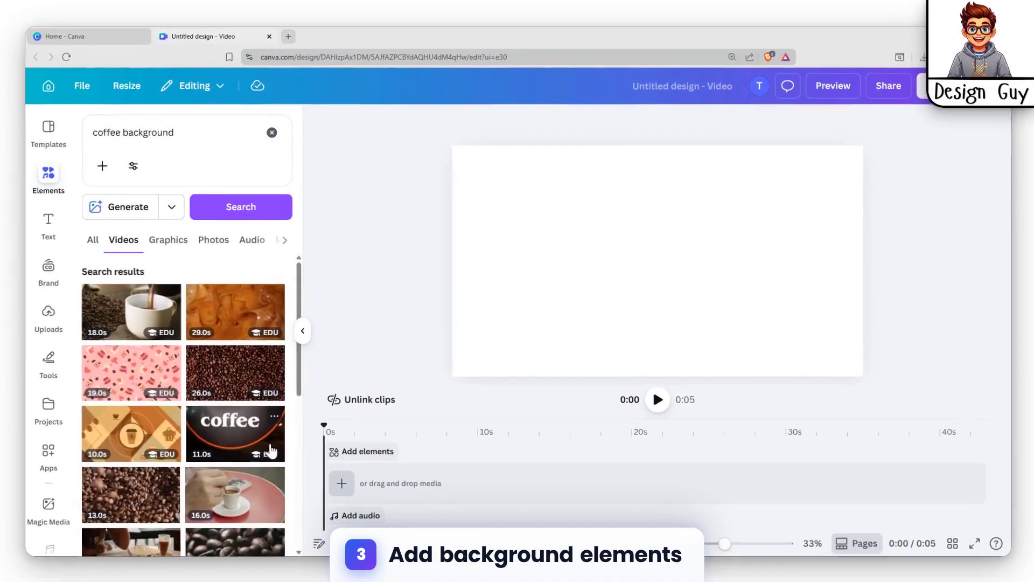
pyautogui.scroll(-2, 271, 451)
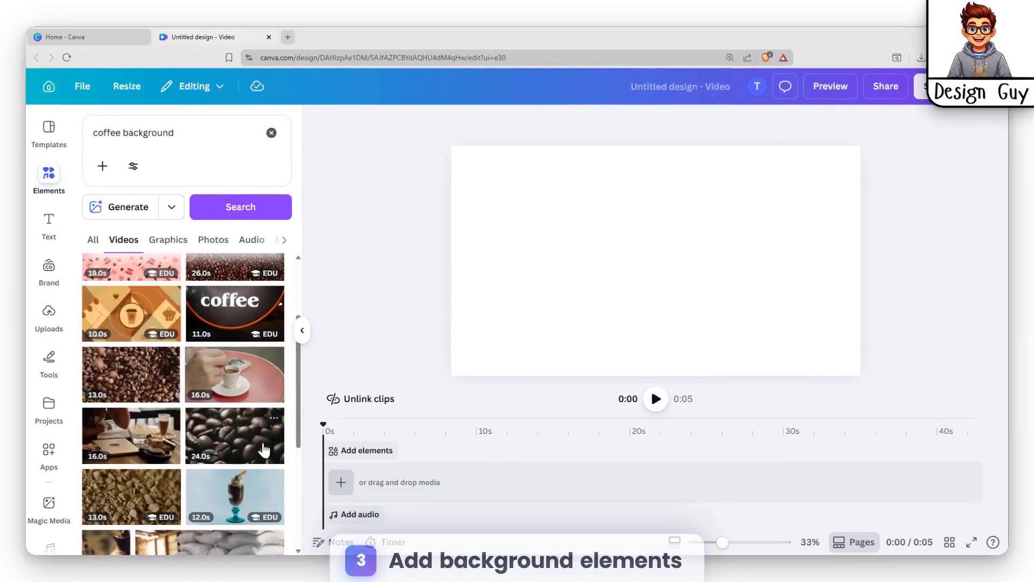
pyautogui.click(234, 375)
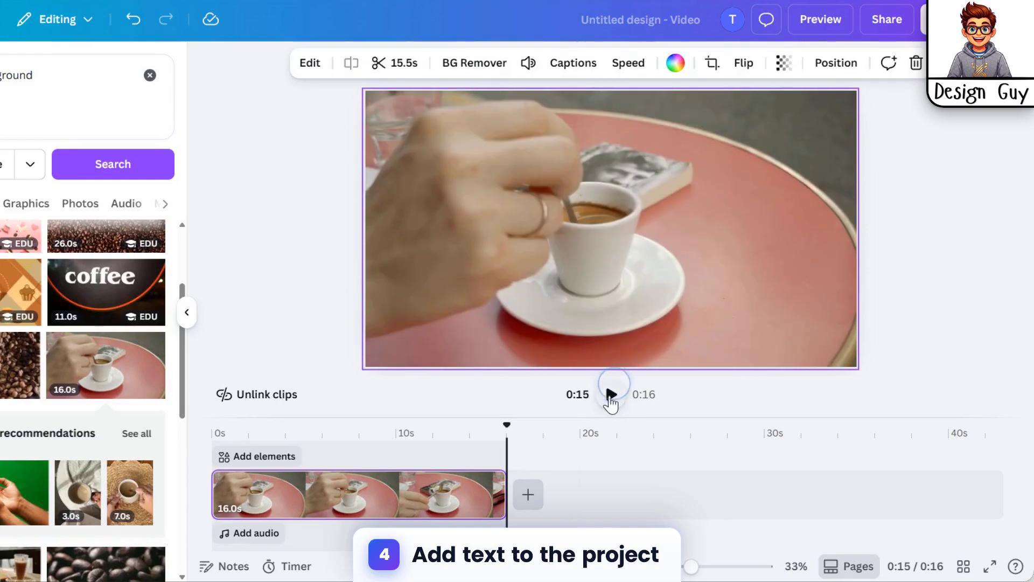
# Step: Play the clip from the start, pause at 0:02, and add a heading text at that point
pyautogui.click(611, 394)
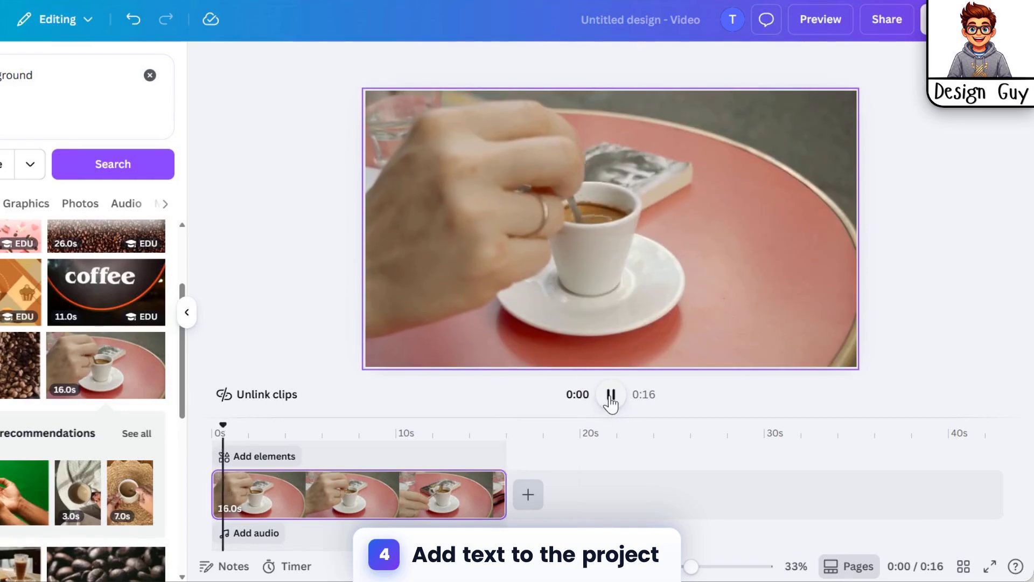
pyautogui.click(610, 394)
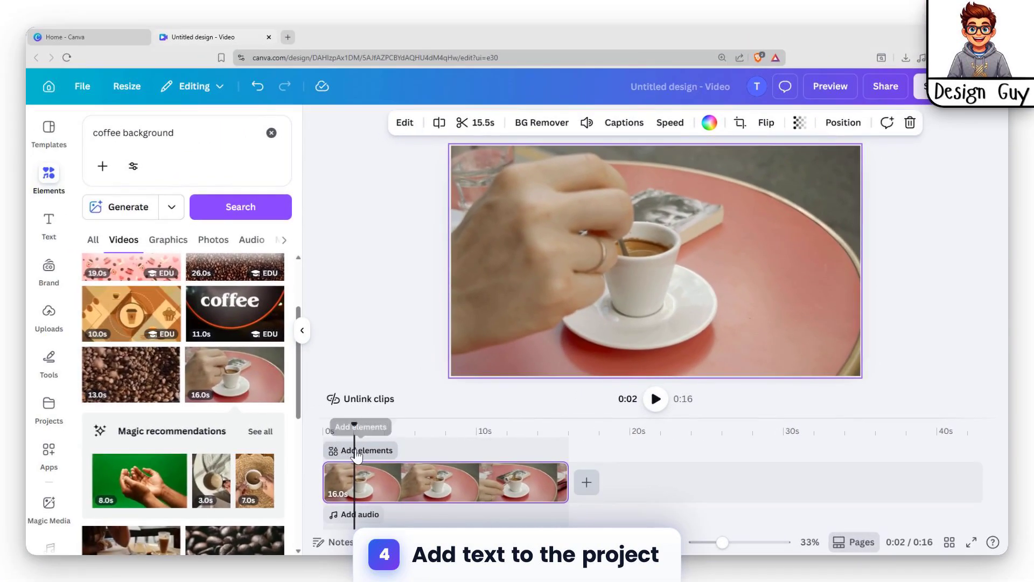
pyautogui.click(258, 461)
pyautogui.click(362, 452)
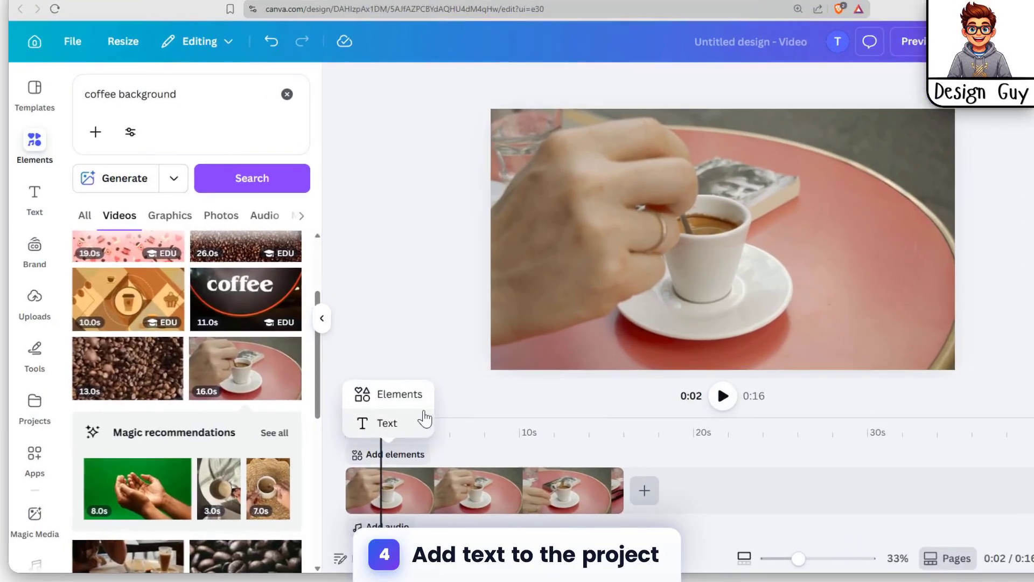
pyautogui.click(355, 426)
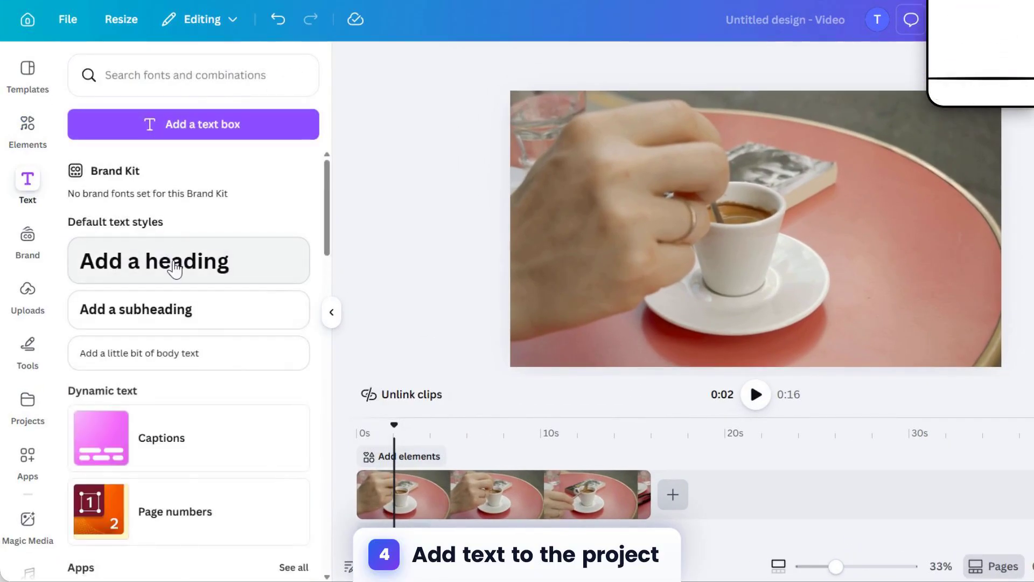
pyautogui.click(174, 268)
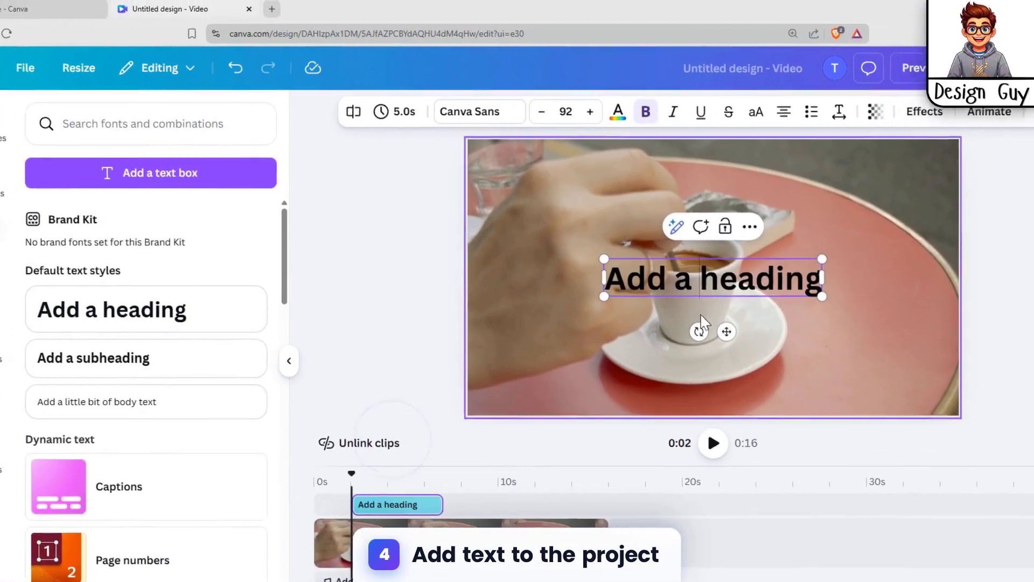
# Step: Move the heading to the upper part of the frame and replace its text with "Coffe"
pyautogui.moveTo(727, 331); pyautogui.dragTo(819, 236)
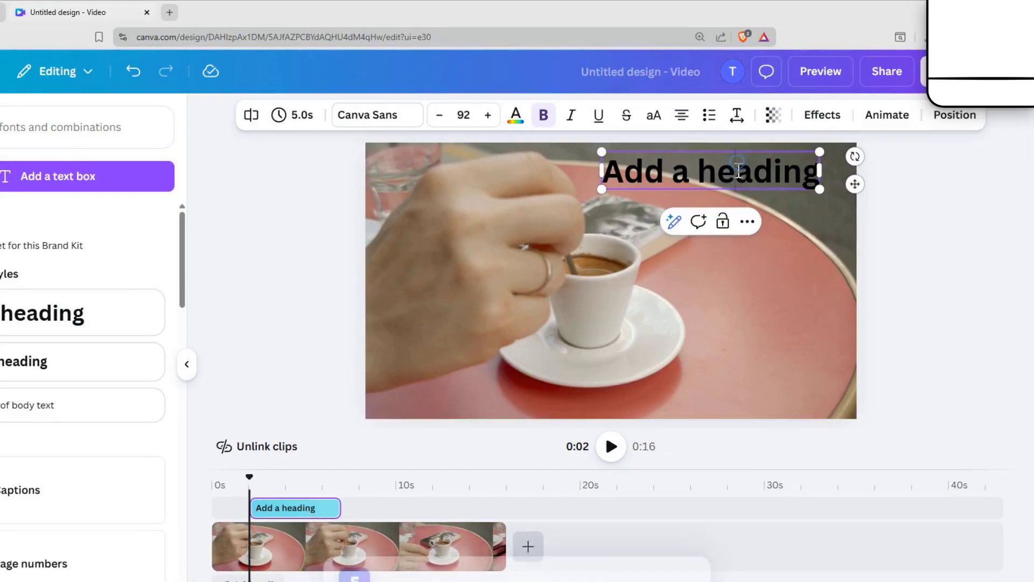
pyautogui.doubleClick(760, 170)
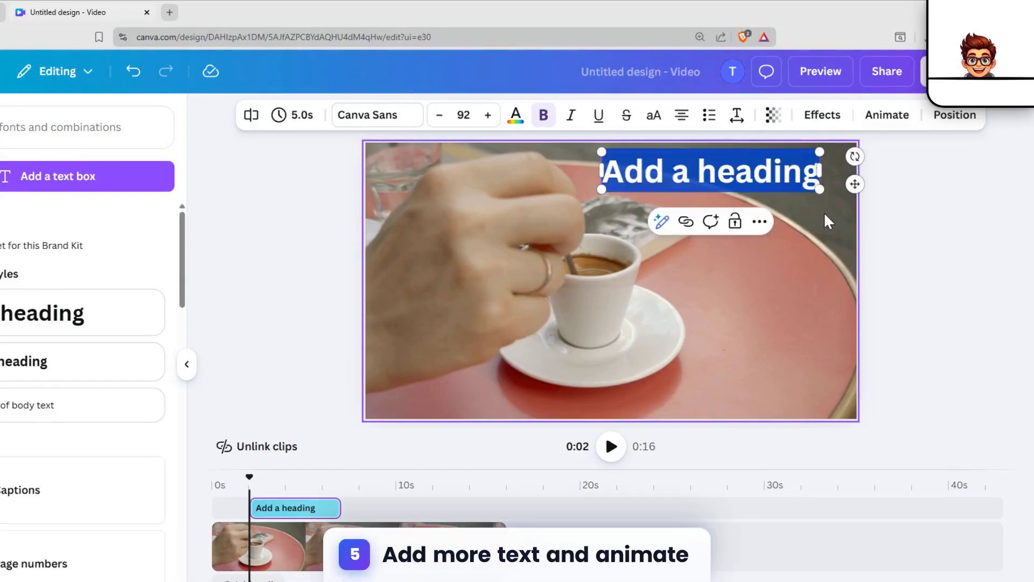
pyautogui.write('C')
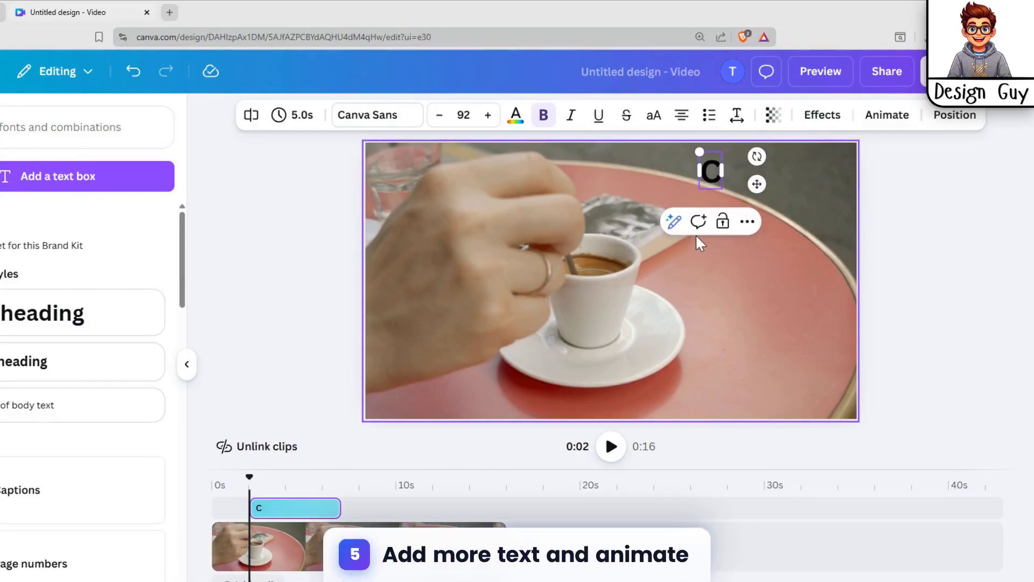
pyautogui.write('offe')
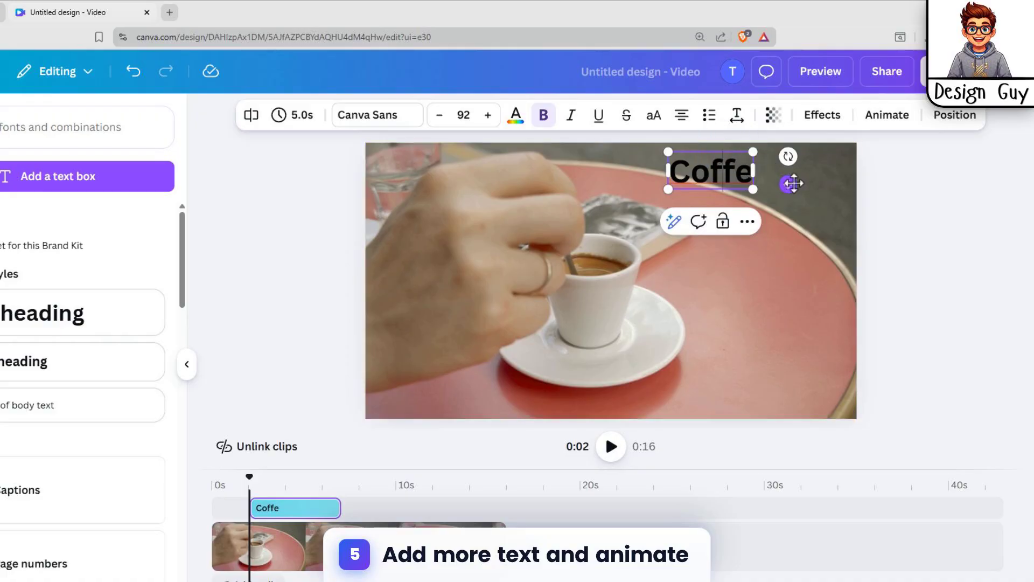
# Step: Move the text down onto the red table beside the cup and apply the Western text effect
pyautogui.moveTo(793, 184); pyautogui.dragTo(791, 210)
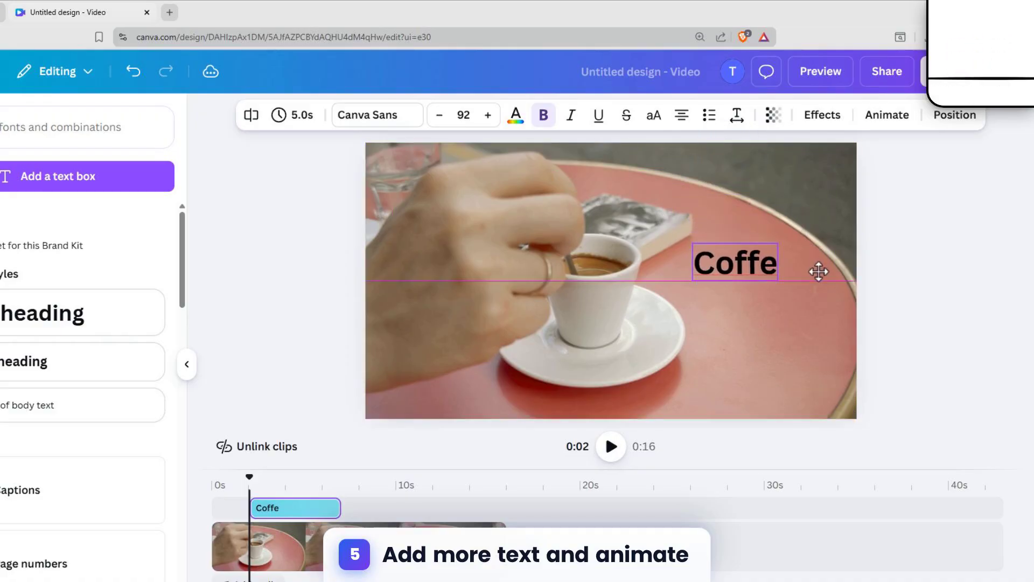
pyautogui.moveTo(818, 271); pyautogui.dragTo(818, 271)
pyautogui.click(823, 114)
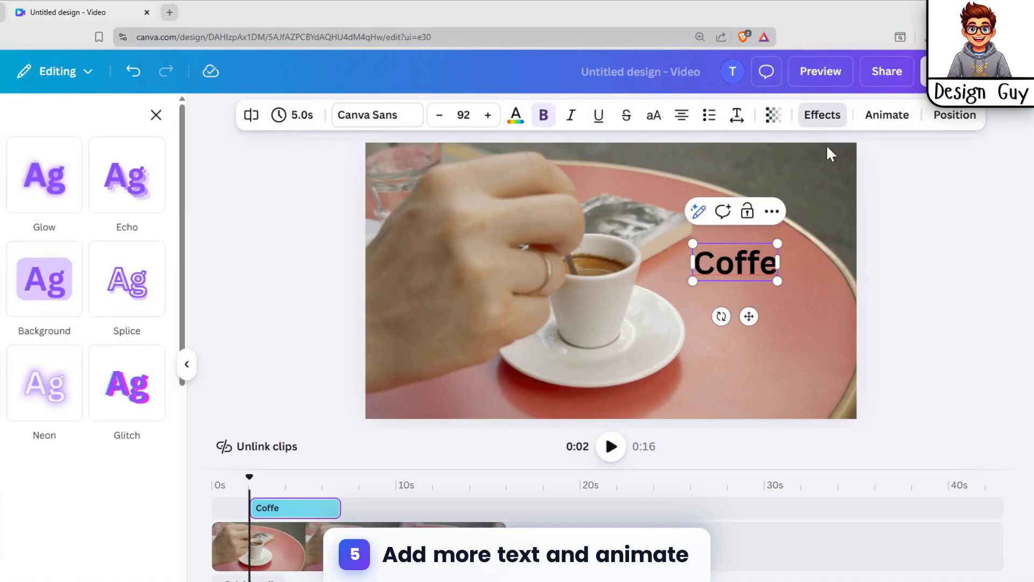
pyautogui.scroll(-5, 85, 340)
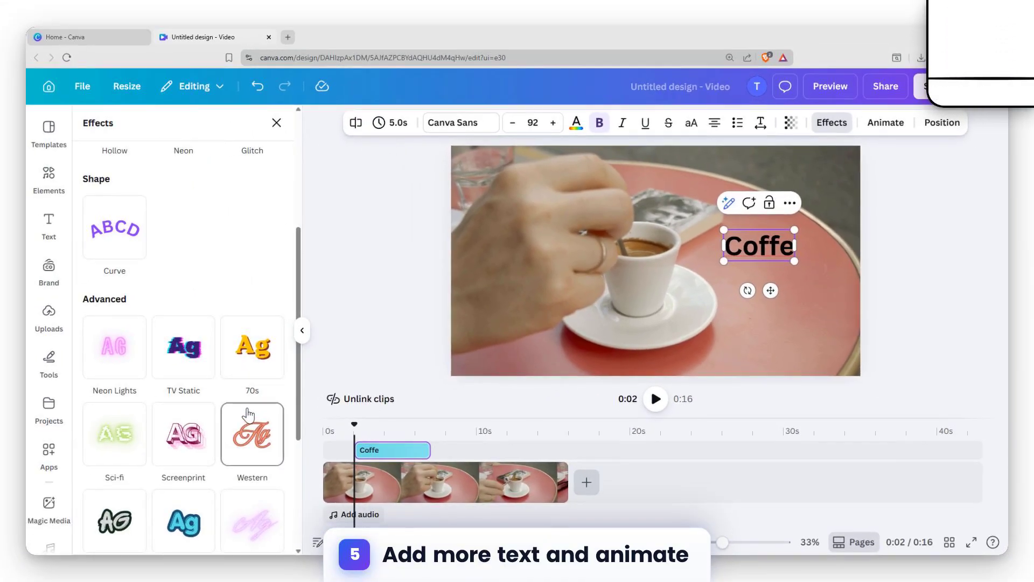
pyautogui.click(248, 415)
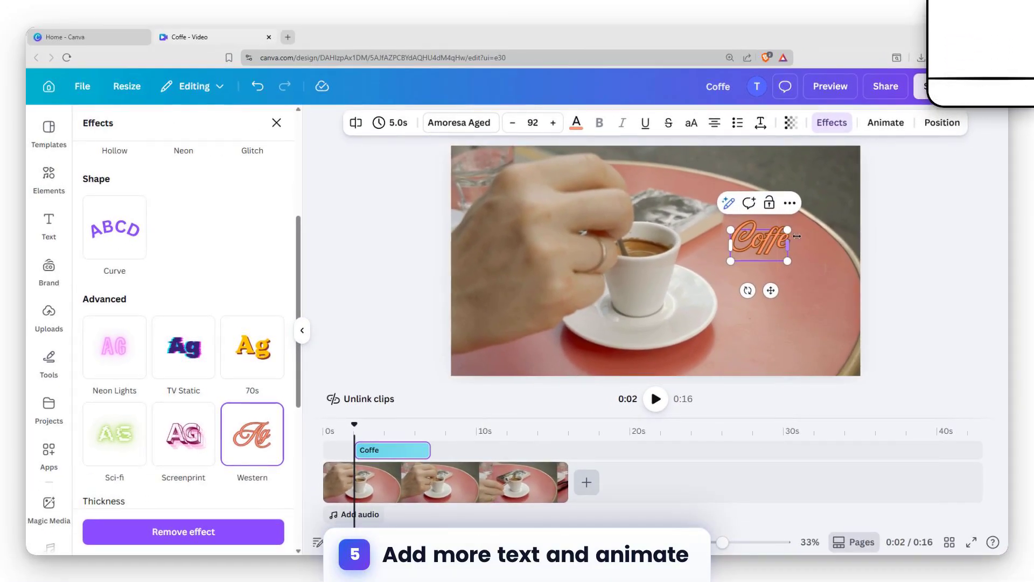
# Step: Change the text to read "Take a Coffee" on the first line and "in the Morning" on the second
pyautogui.write('e')
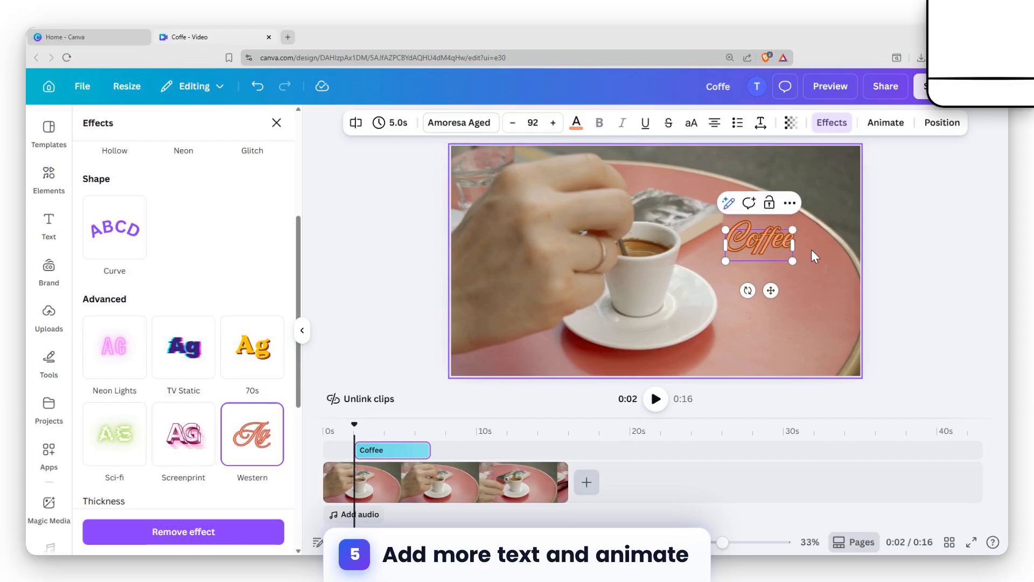
pyautogui.write('Take a')
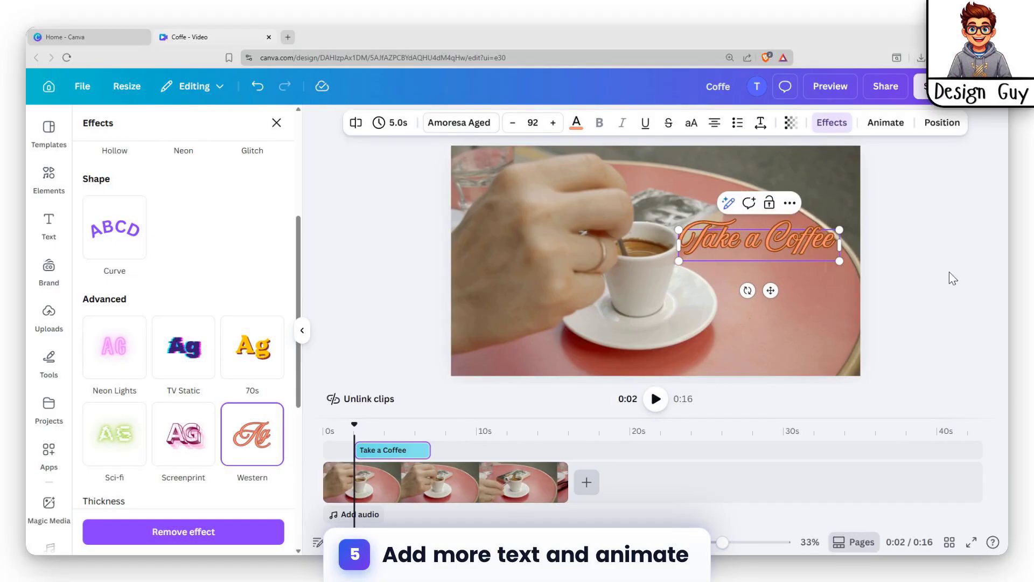
pyautogui.press('BackSpace')
pyautogui.press('Return')
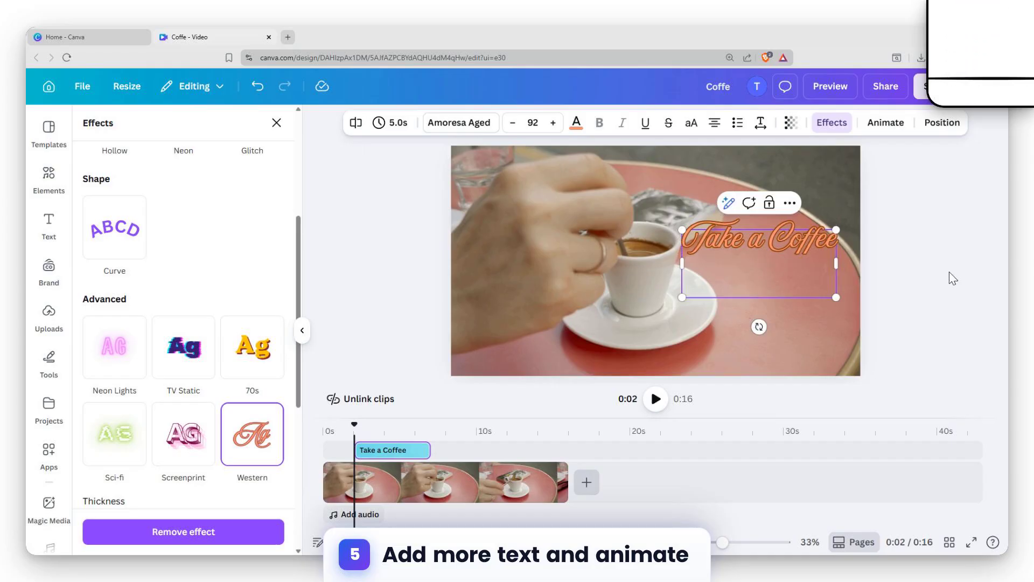
pyautogui.write('in')
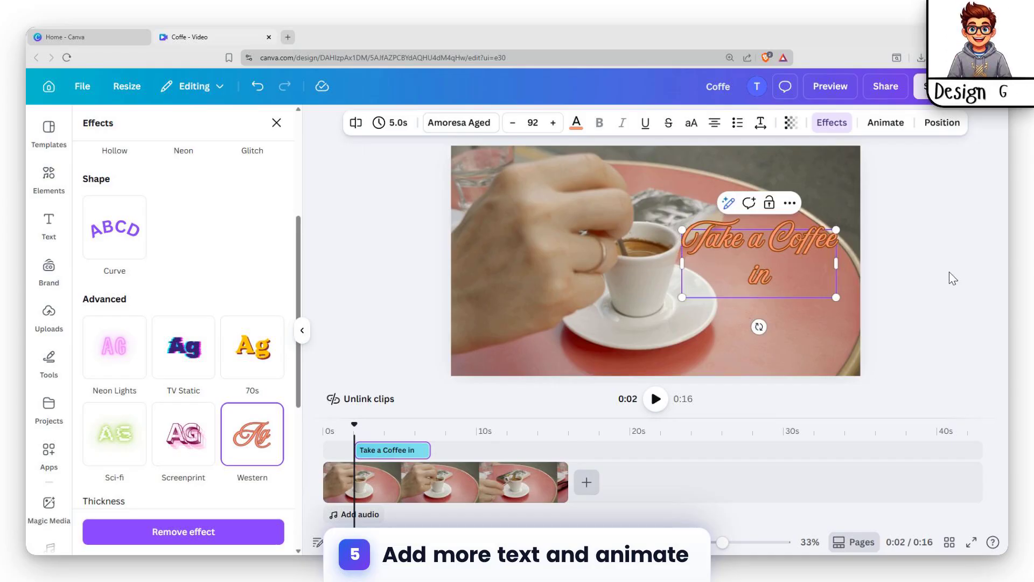
pyautogui.write(' the Mor')
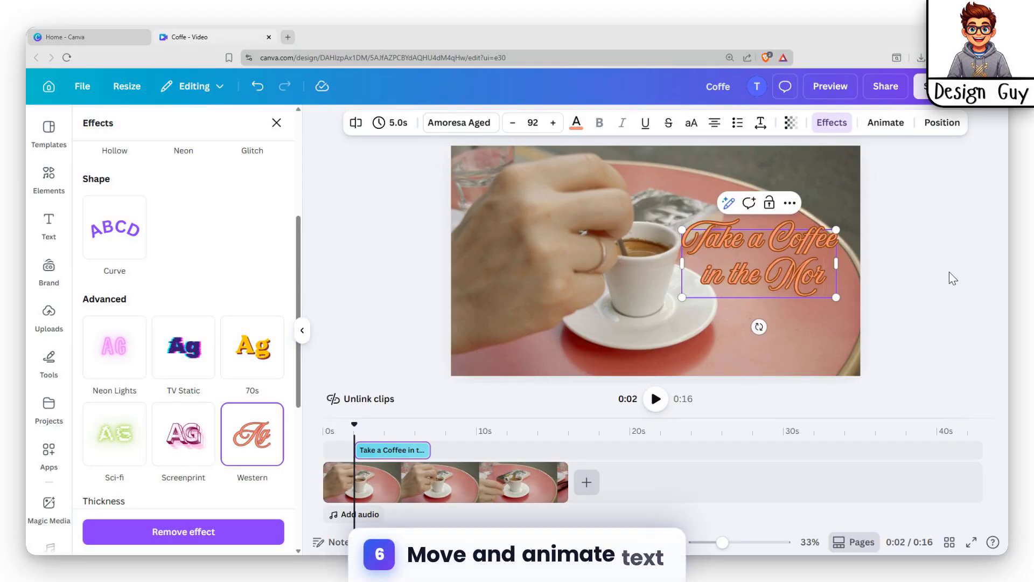
pyautogui.write('ning')
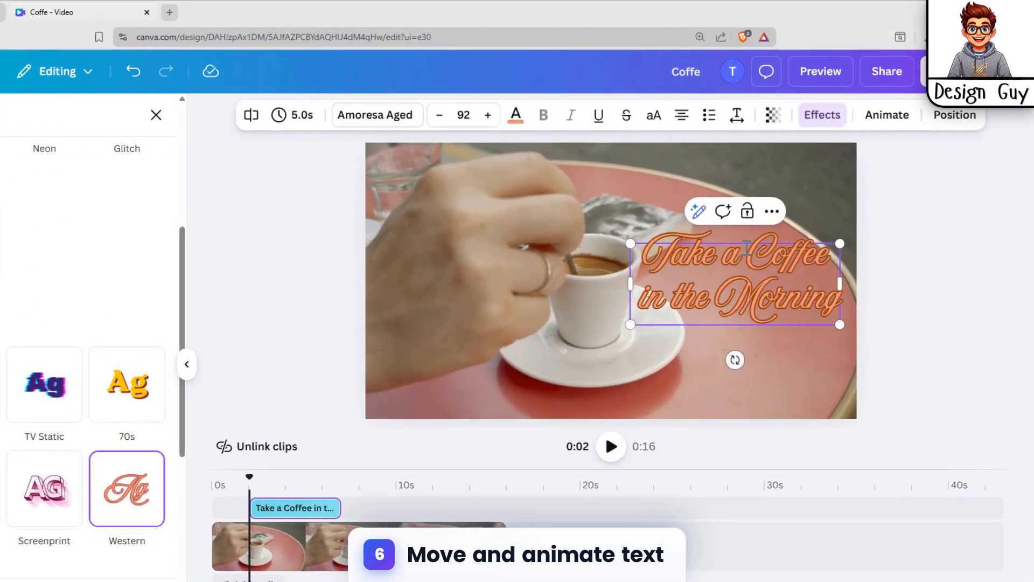
# Step: Shift the two-line text slightly toward the frame's right edge and apply the Ascend animation to it
pyautogui.moveTo(748, 242)
pyautogui.mouseDown()
pyautogui.moveTo(776, 245)
pyautogui.moveTo(758, 244)
pyautogui.mouseUp()
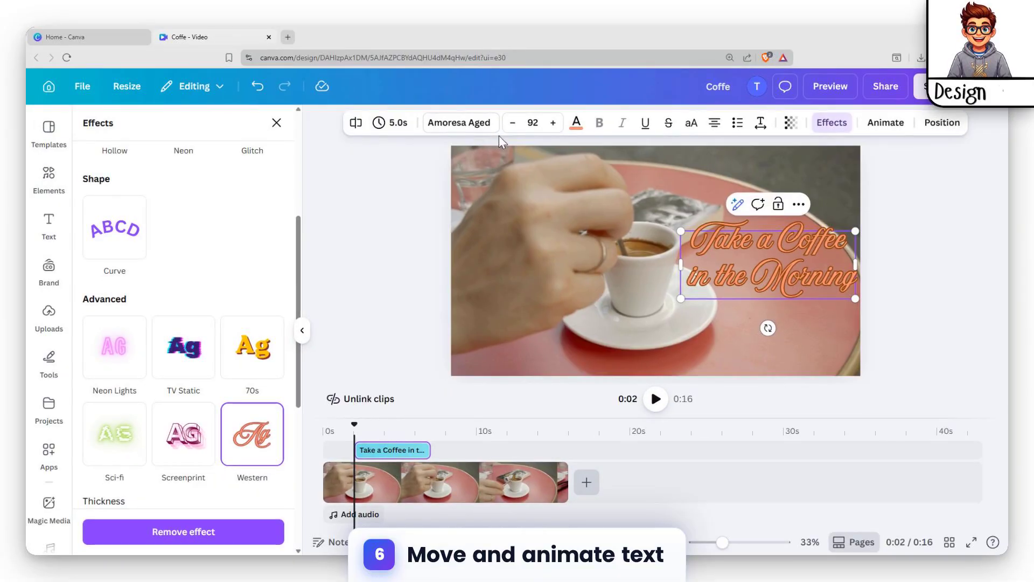
pyautogui.click(884, 123)
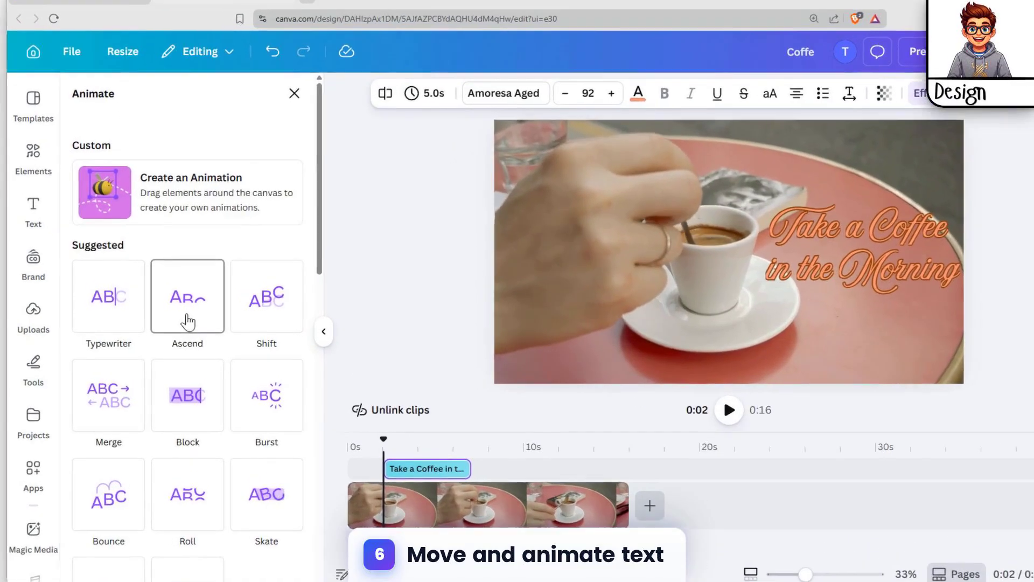
pyautogui.click(183, 322)
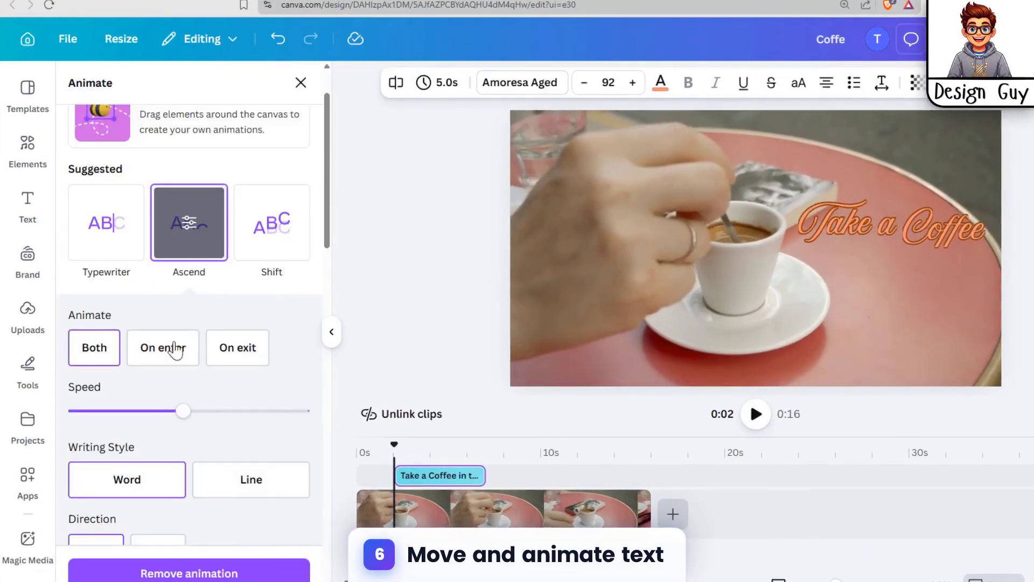
# Step: Try slower and faster speeds for the Ascend animation, settling on a speed near the slow end
pyautogui.moveTo(172, 410); pyautogui.dragTo(94, 411)
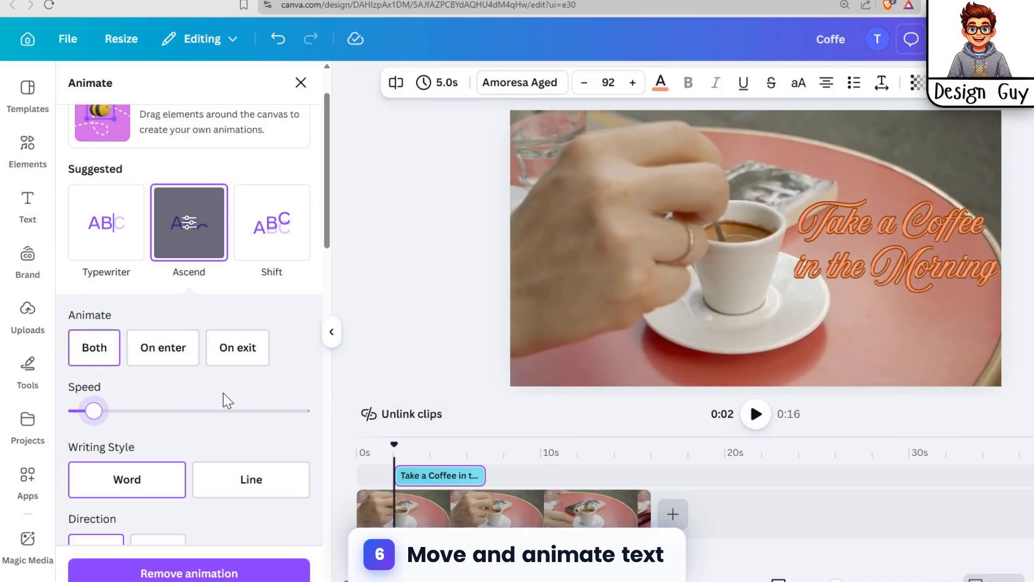
pyautogui.click(236, 411)
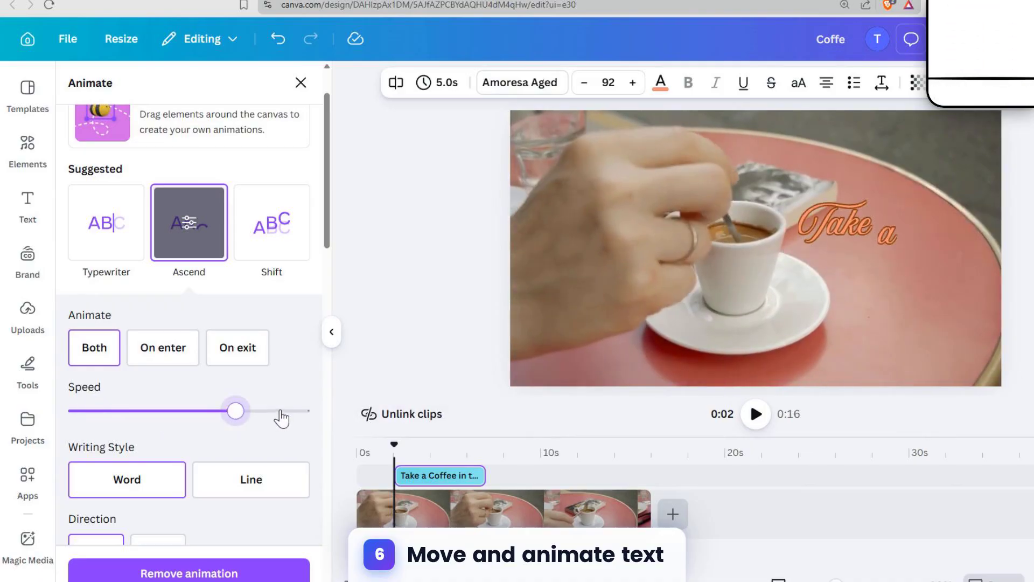
pyautogui.click(84, 411)
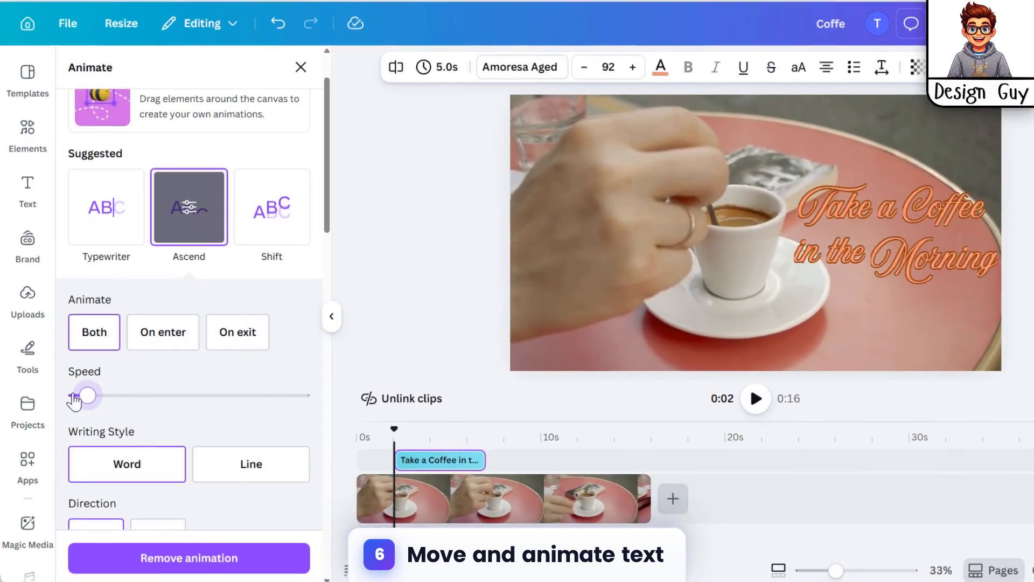
pyautogui.click(74, 395)
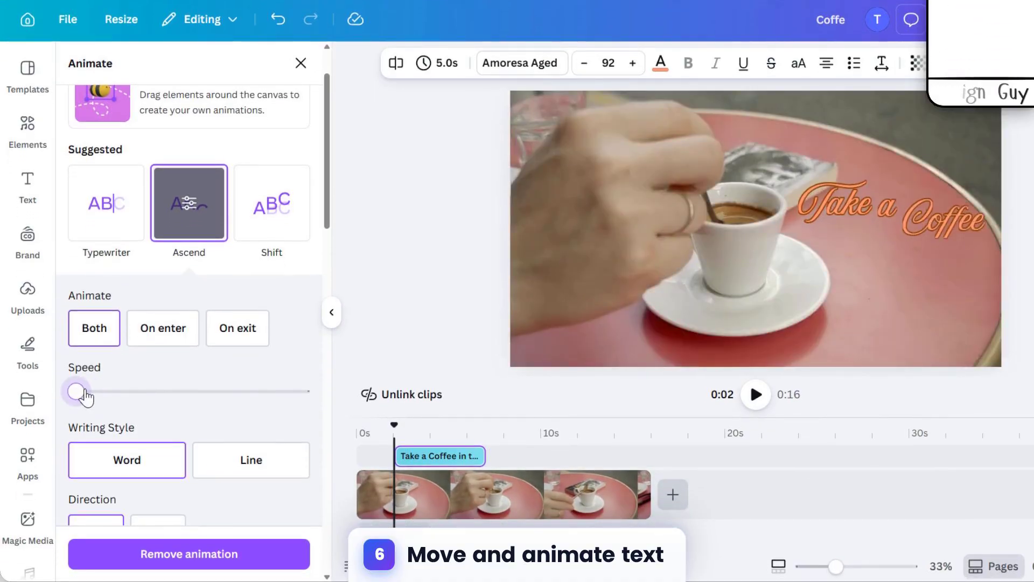
pyautogui.click(86, 395)
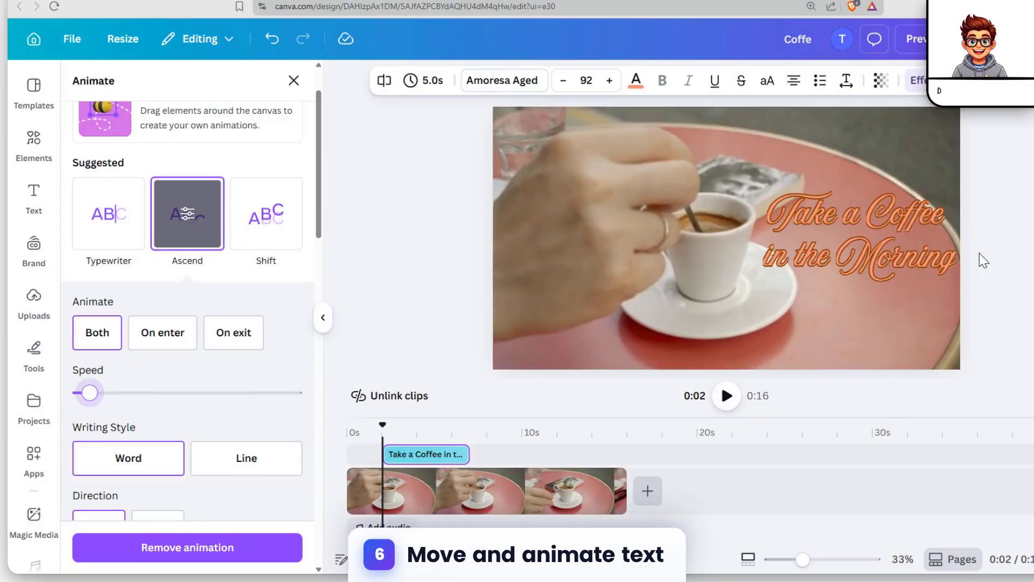
# Step: Extend the text's timeline clip back to 0 s for a 7.0 s duration and place the playhead at its end
pyautogui.click(1018, 232)
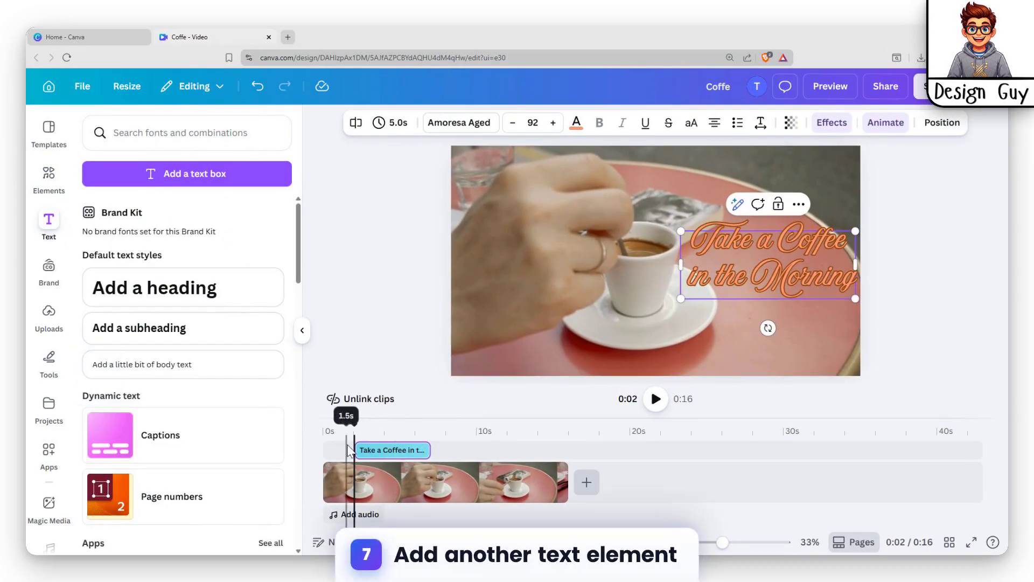
pyautogui.moveTo(355, 449); pyautogui.dragTo(324, 449)
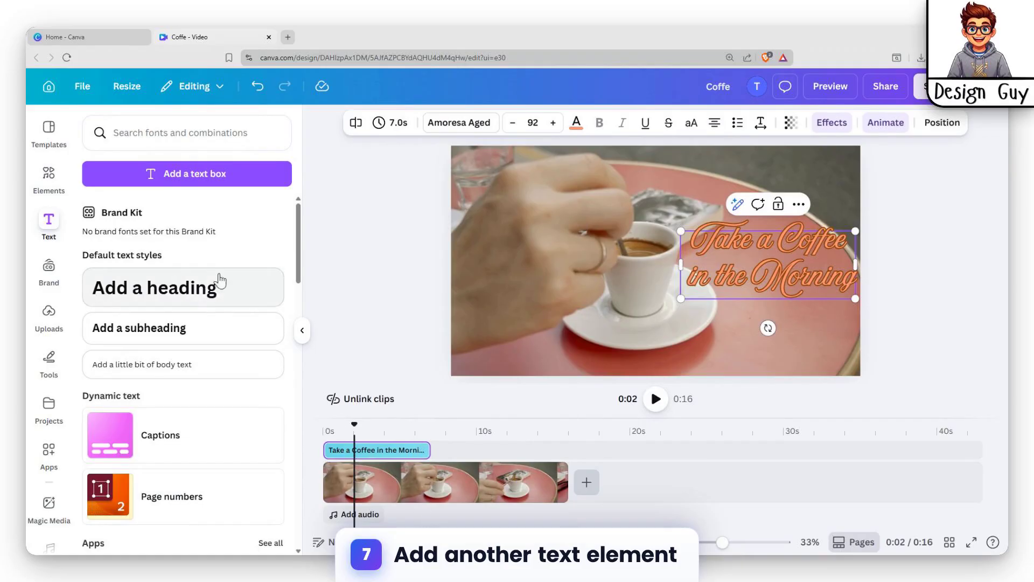
pyautogui.click(439, 451)
pyautogui.click(423, 451)
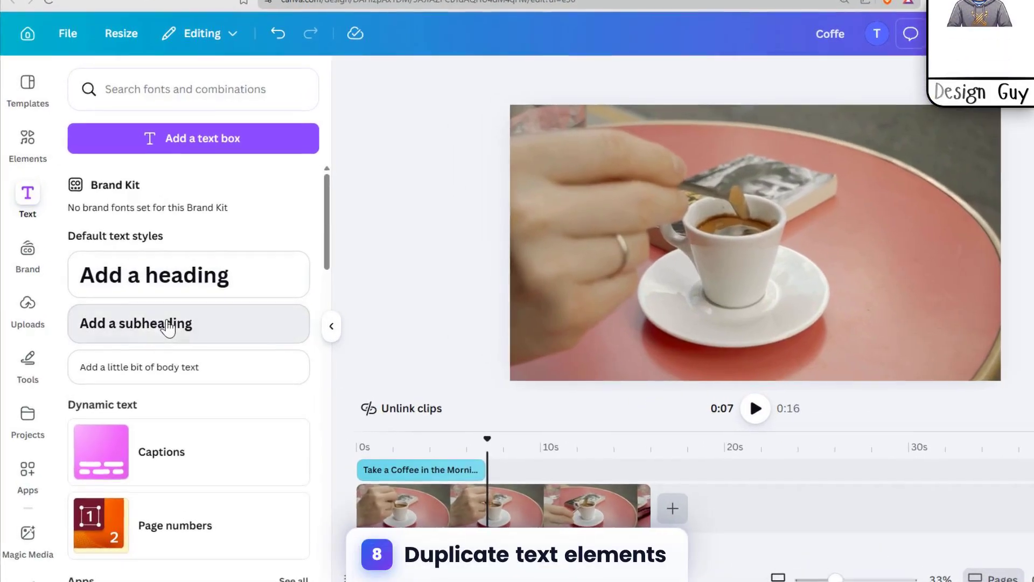
pyautogui.click(166, 329)
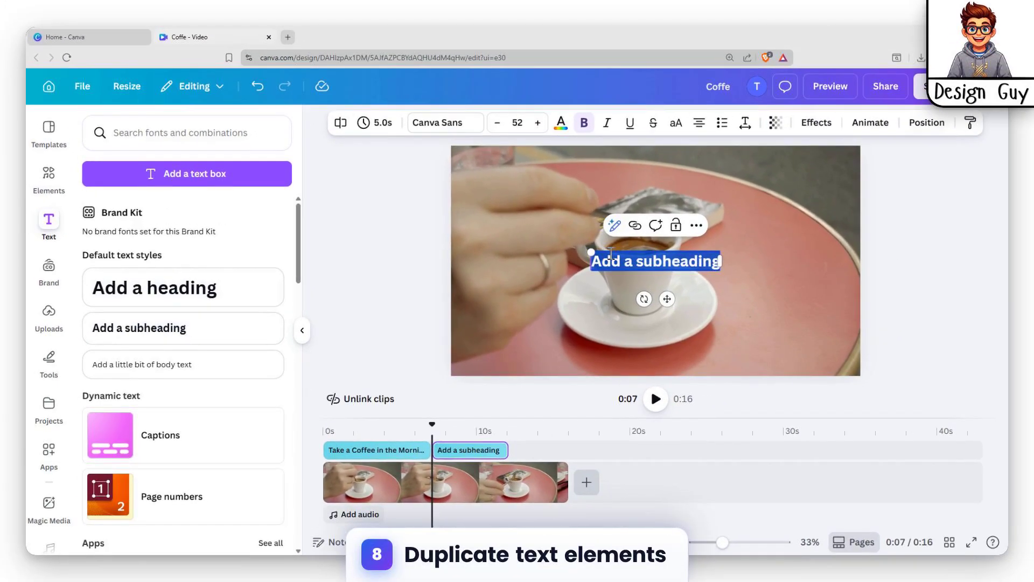
pyautogui.moveTo(616, 247); pyautogui.dragTo(732, 339)
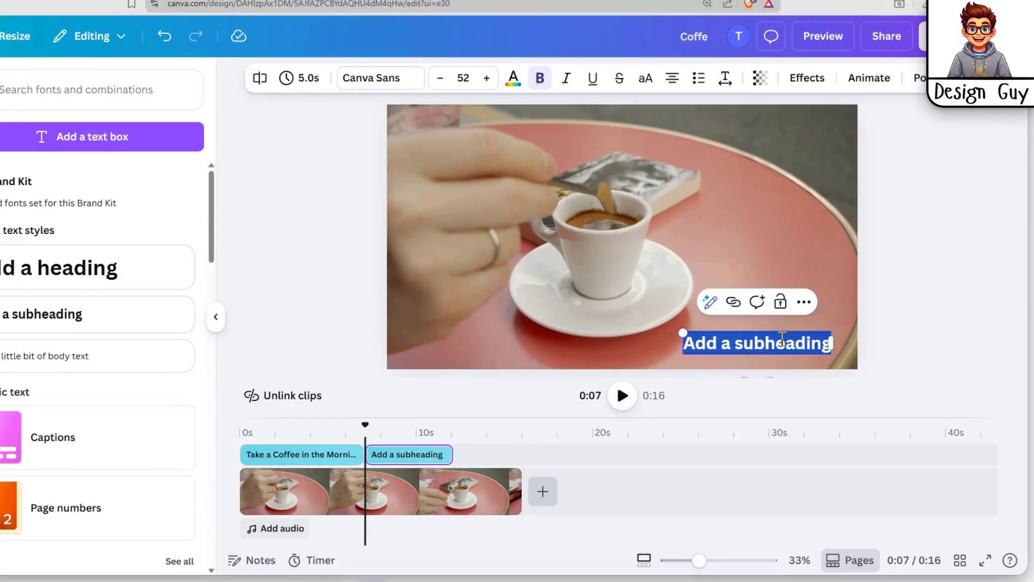
pyautogui.click(789, 345)
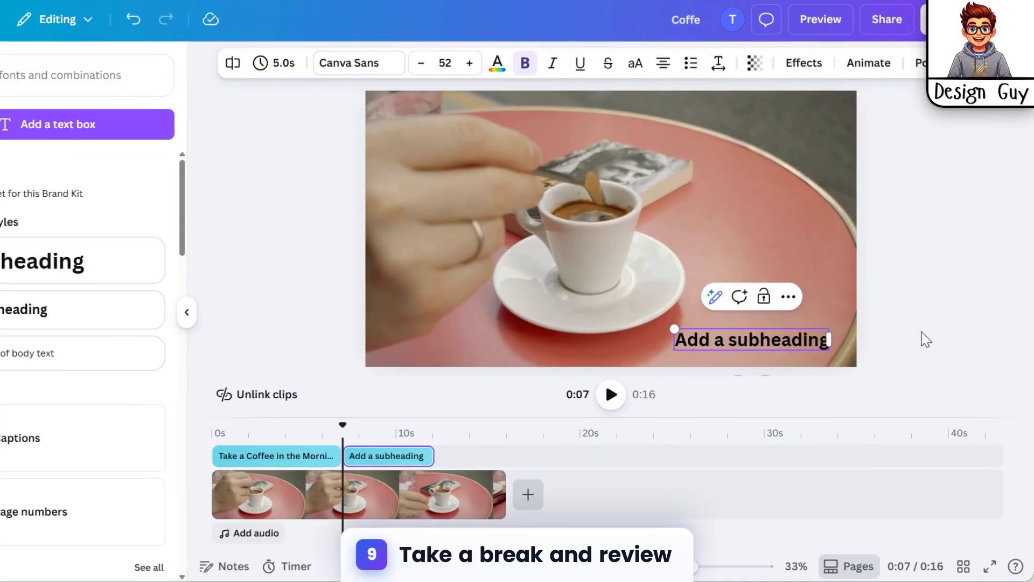
pyautogui.hotkey('ctrl', 'a')
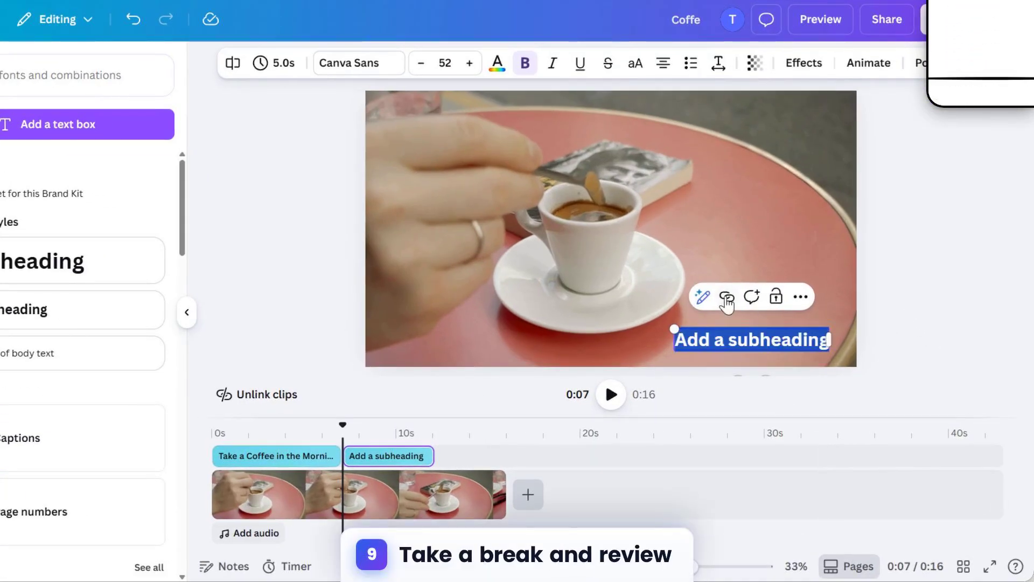
pyautogui.write('Fre')
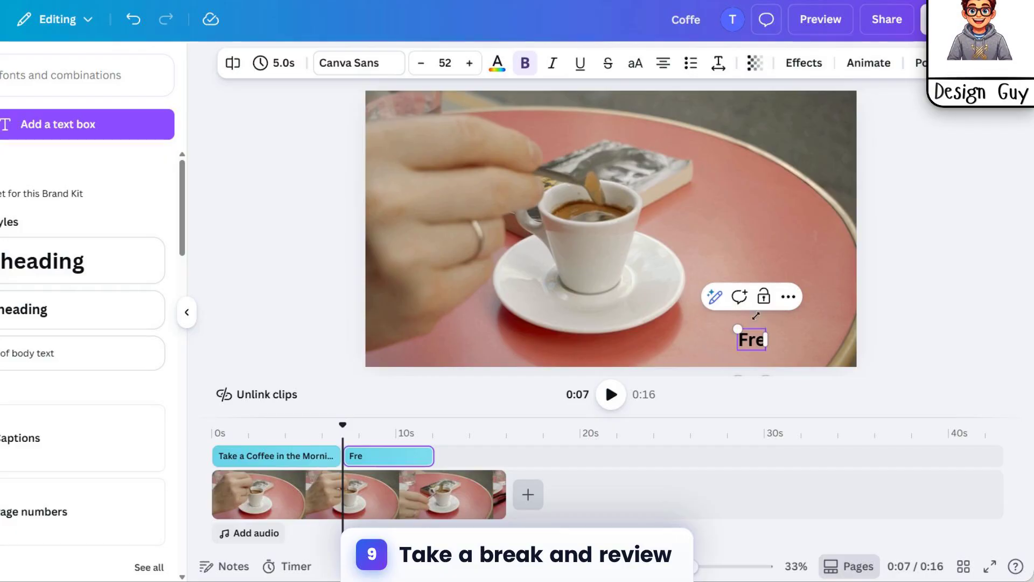
pyautogui.click(718, 333)
pyautogui.click(712, 338)
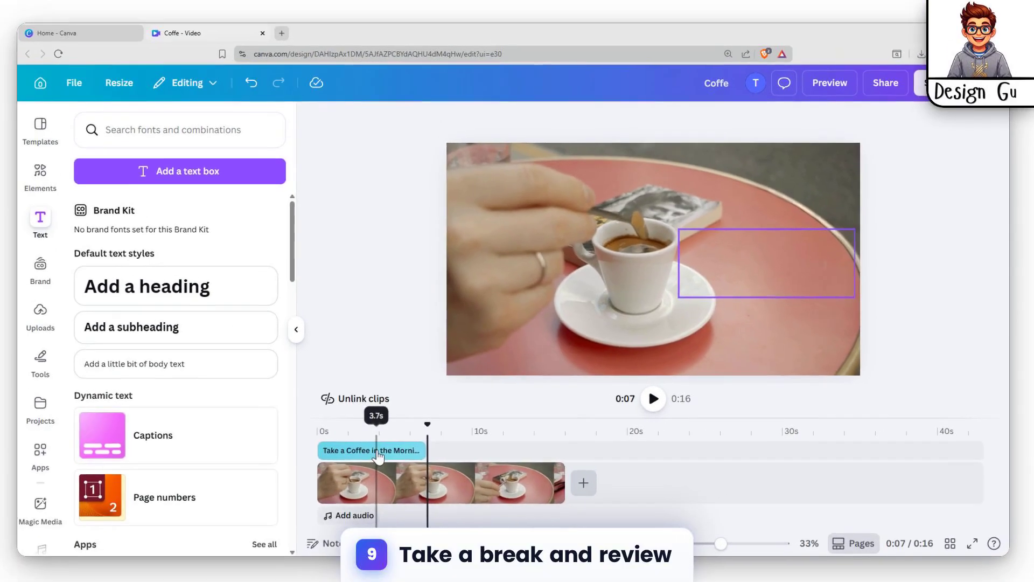
# Step: Duplicate the "Take a Coffee in the Morning" text and place the copy directly after the original on the same timeline track
pyautogui.rightClick(309, 455)
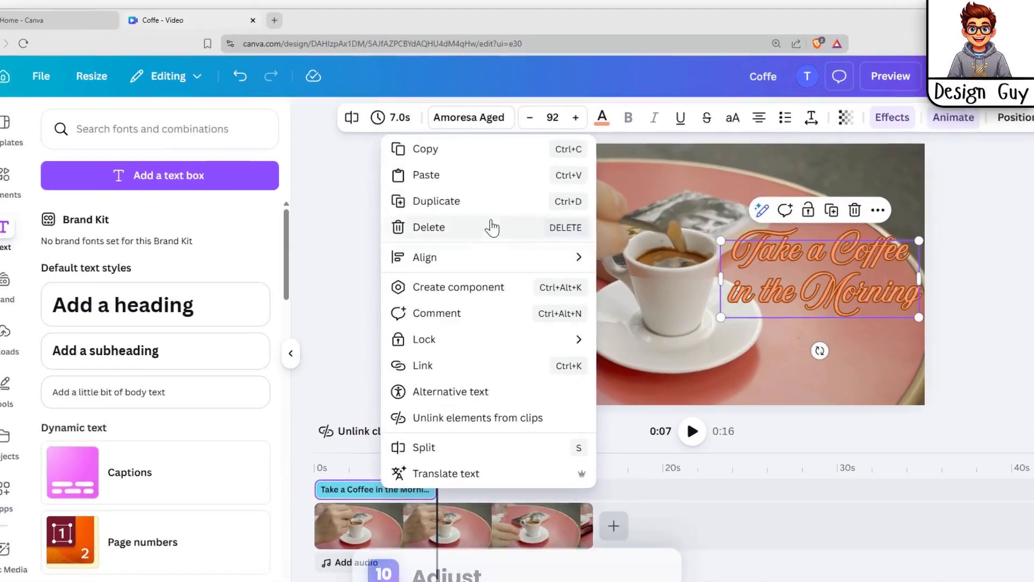
pyautogui.click(485, 201)
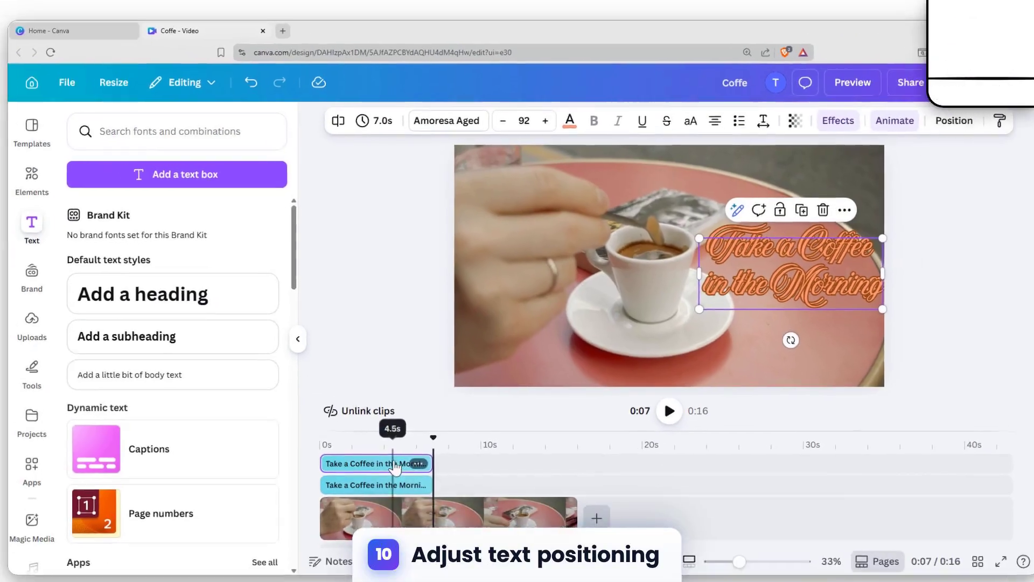
pyautogui.moveTo(378, 488); pyautogui.dragTo(518, 503)
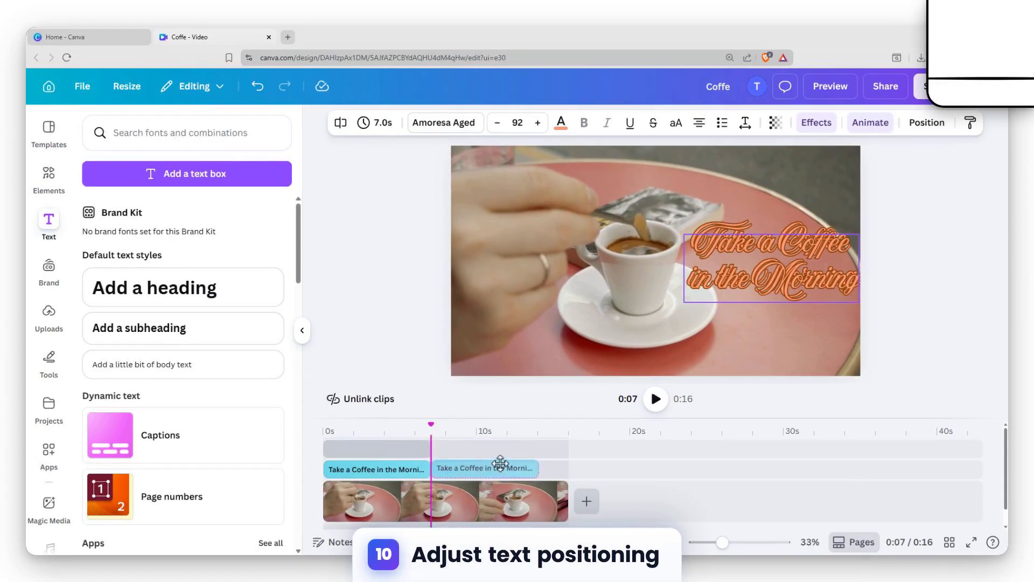
pyautogui.moveTo(501, 463); pyautogui.dragTo(498, 451)
# Step: Change the duplicated text to read "Fresh and Hot before a meal"
pyautogui.click(479, 454)
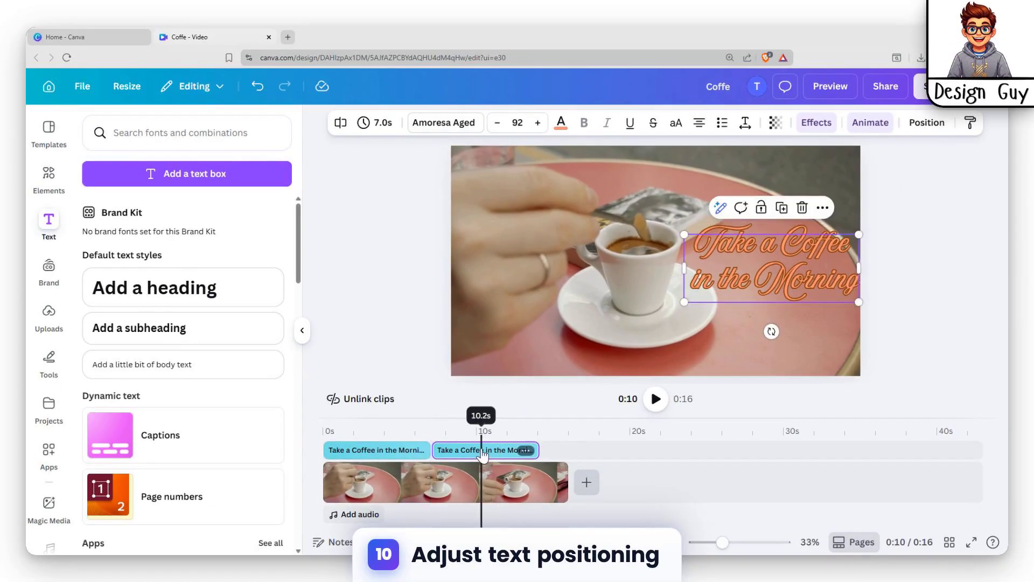
pyautogui.doubleClick(819, 269)
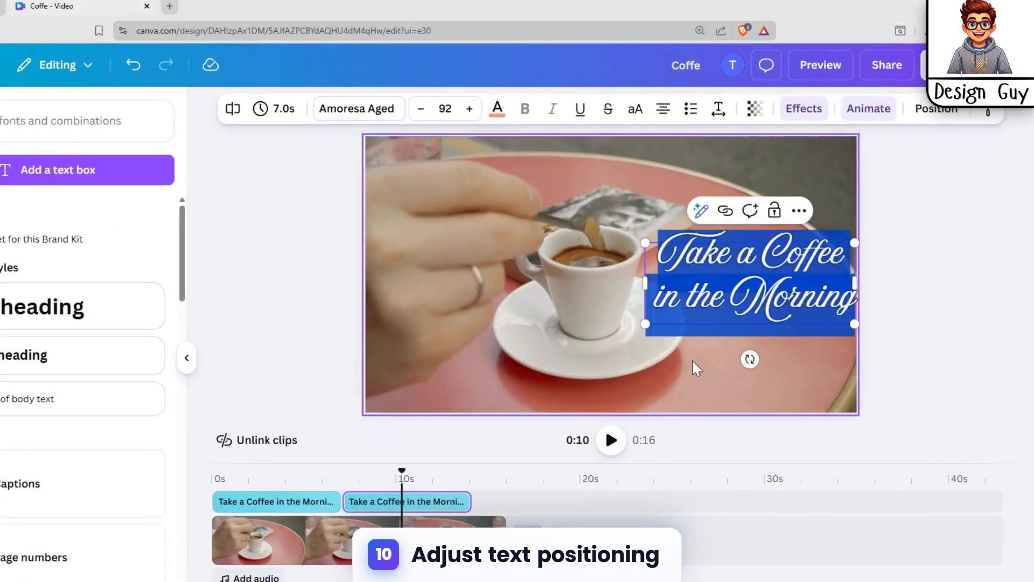
pyautogui.write('Fre')
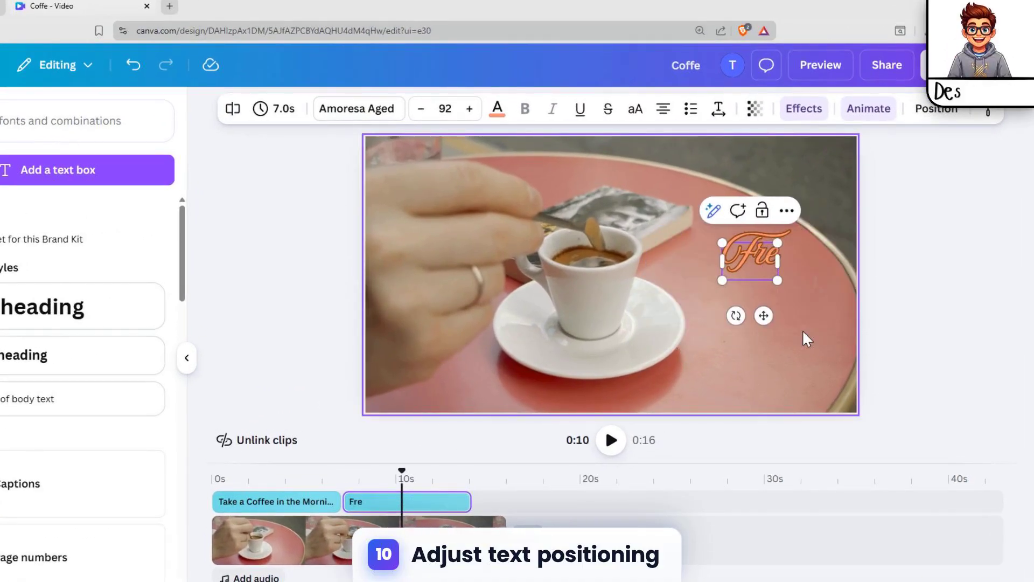
pyautogui.write('sh and')
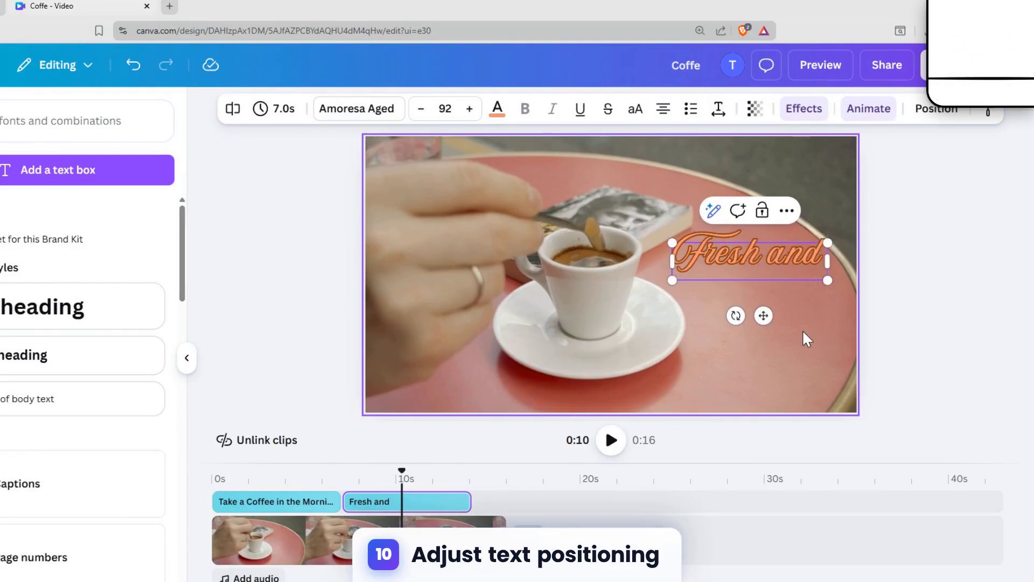
pyautogui.write(' Hot')
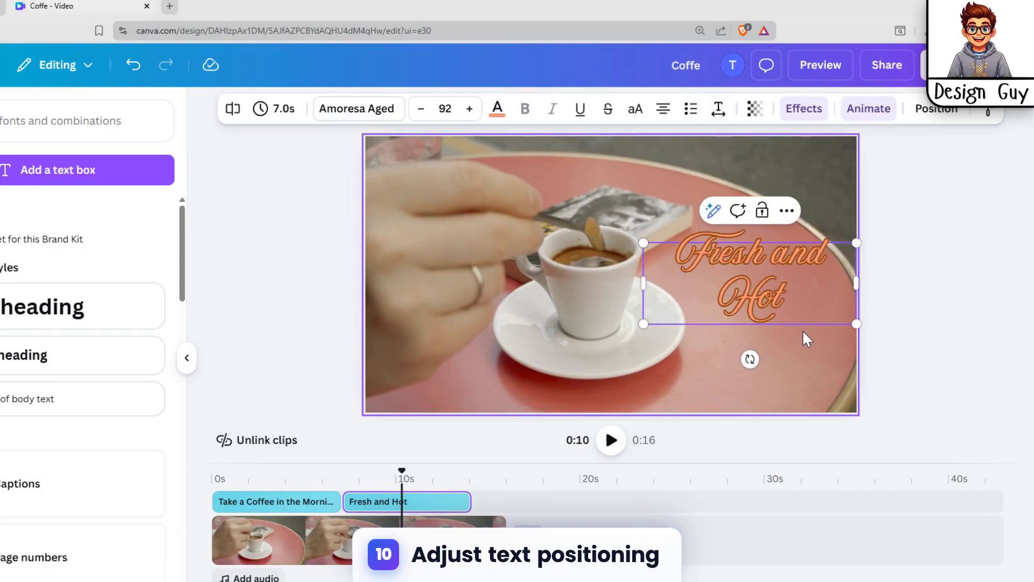
pyautogui.click(769, 350)
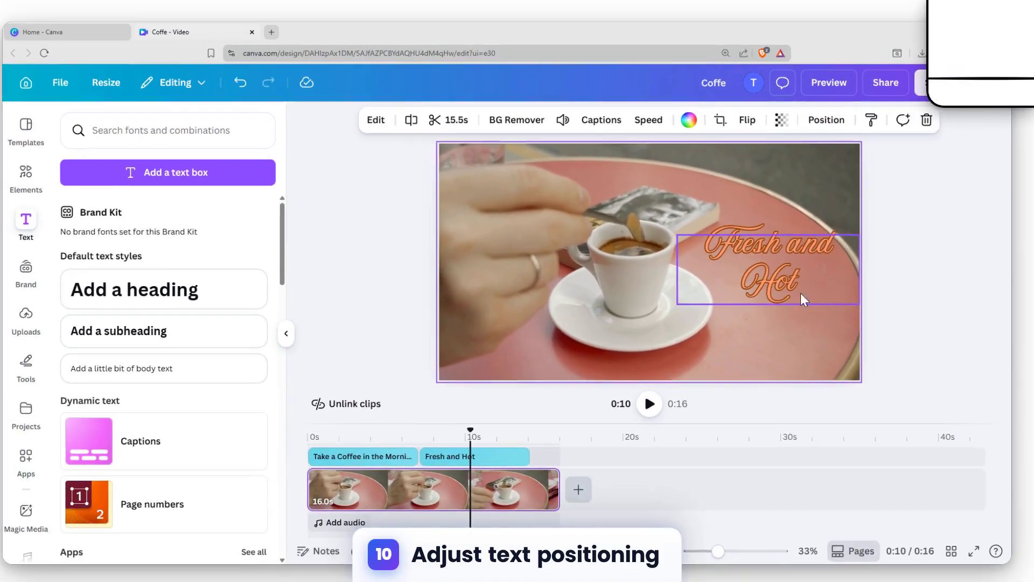
pyautogui.click(797, 256)
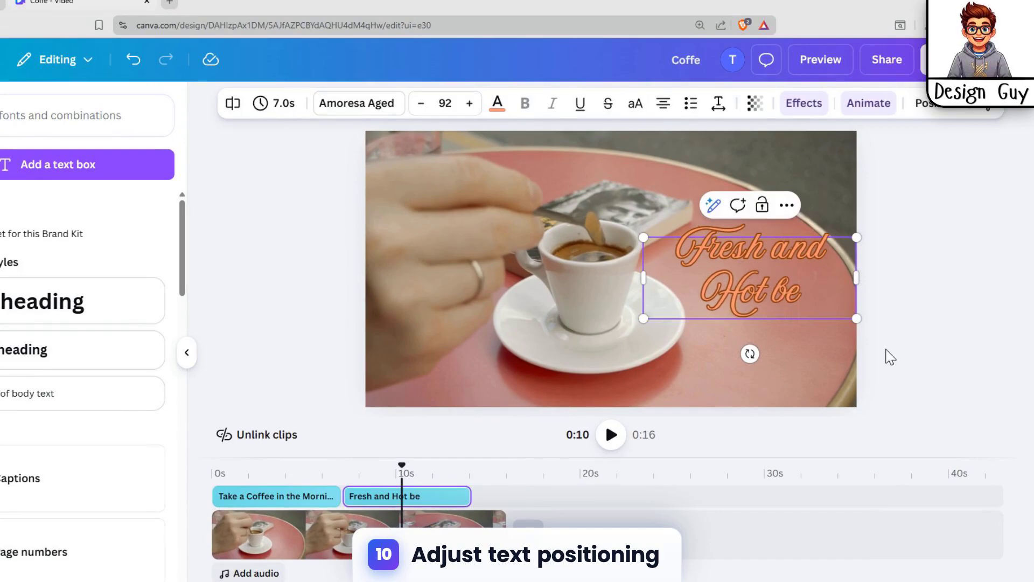
pyautogui.write('before a')
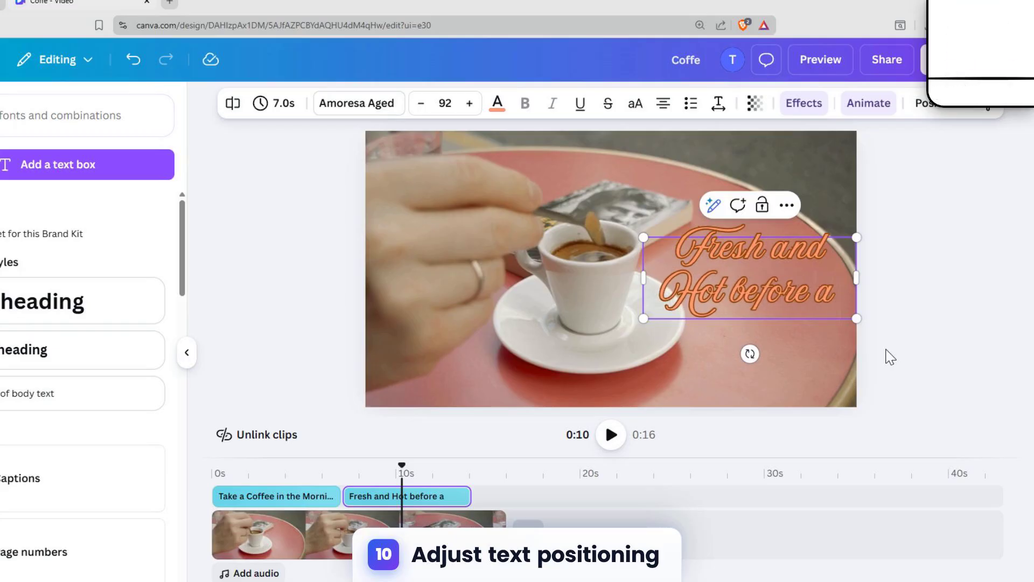
pyautogui.write(' meal')
pyautogui.click(564, 345)
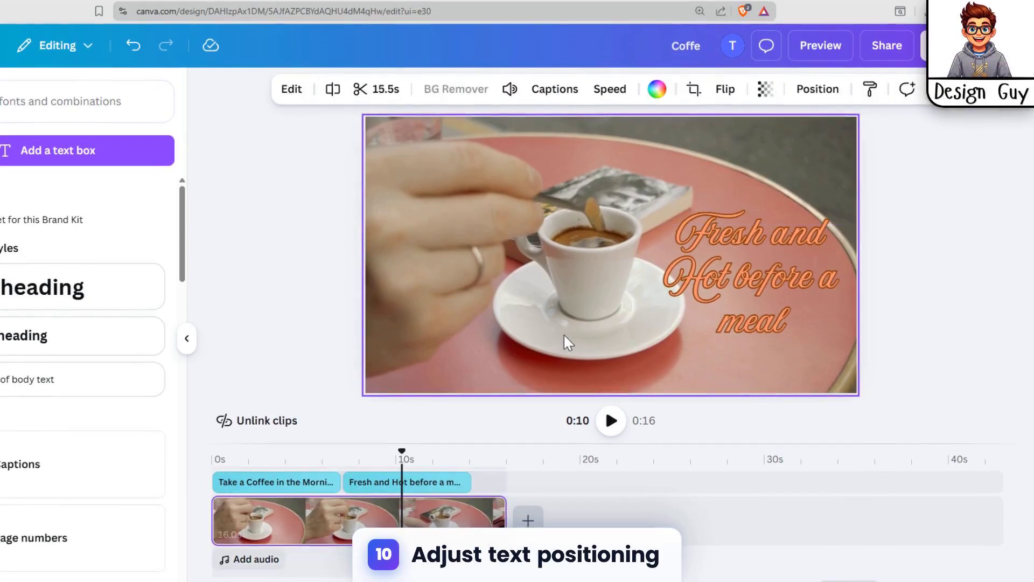
# Step: Check the second text's effect and animation settings and play the video from the start
pyautogui.click(726, 308)
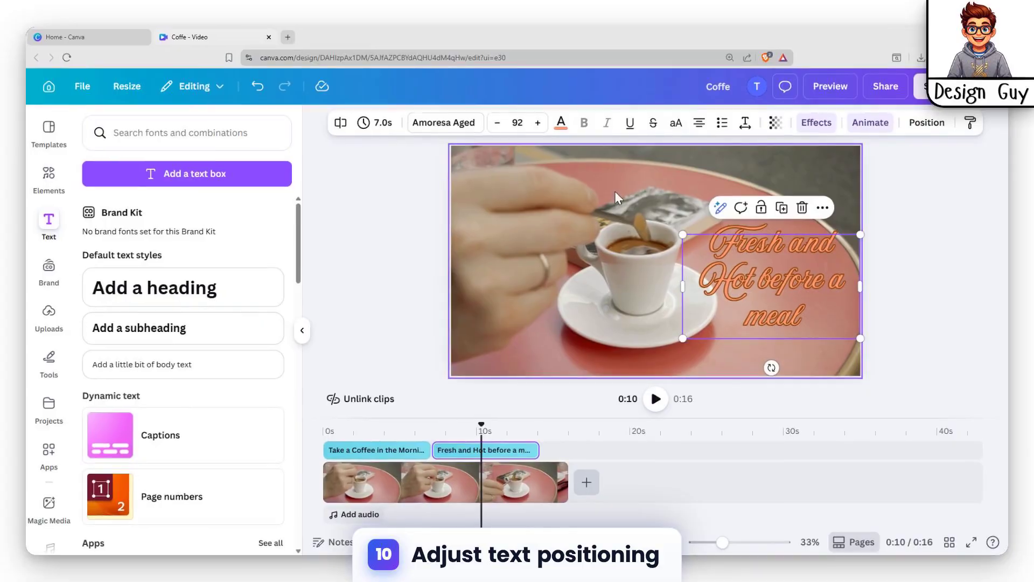
pyautogui.click(811, 125)
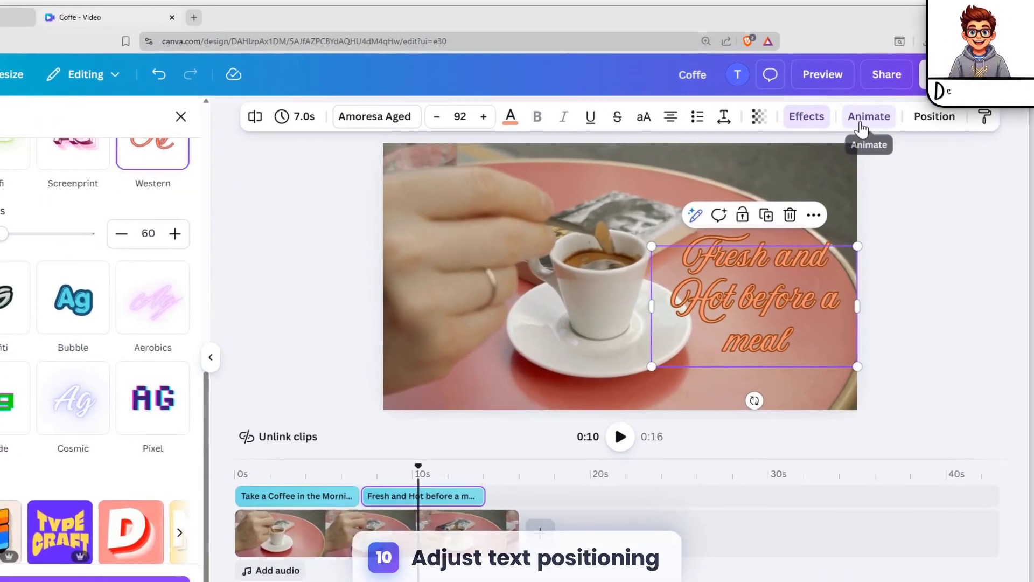
pyautogui.click(867, 124)
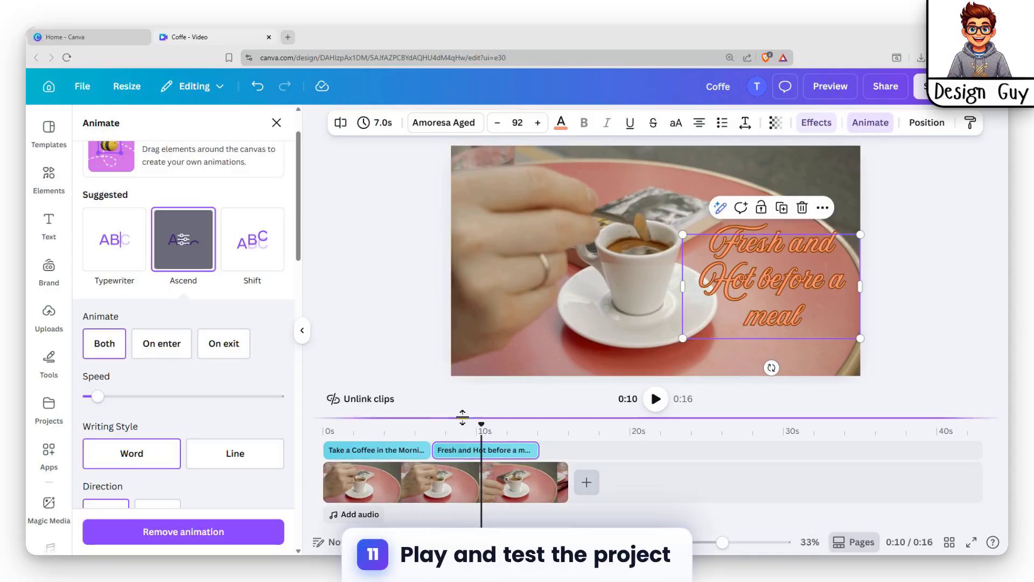
pyautogui.moveTo(481, 434); pyautogui.dragTo(324, 432)
pyautogui.click(655, 399)
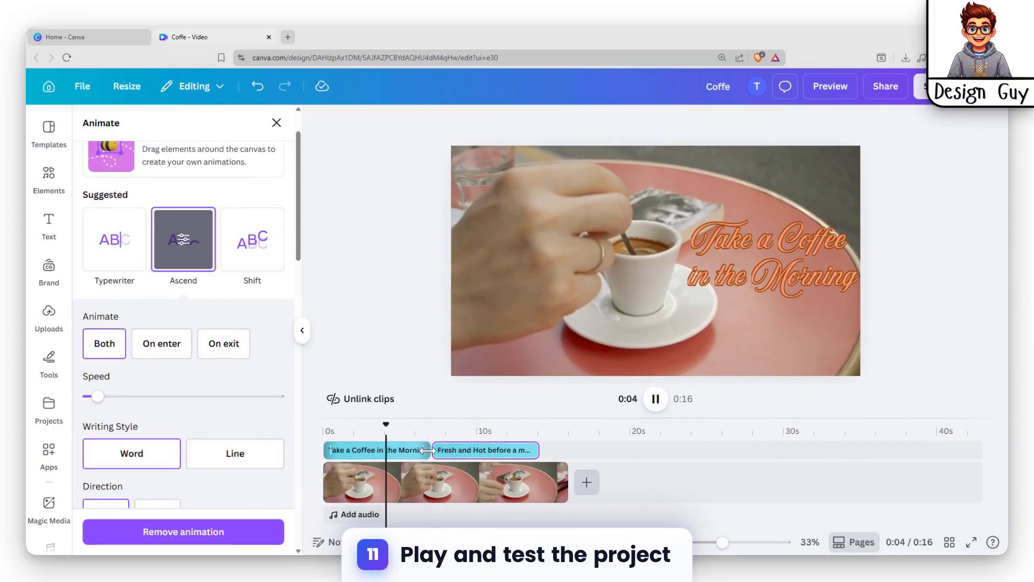
# Step: Shorten both text clips so they run back to back, trim the coffee video to 7.5 s and play the result
pyautogui.moveTo(399, 452); pyautogui.dragTo(359, 452)
pyautogui.moveTo(499, 451); pyautogui.dragTo(442, 450)
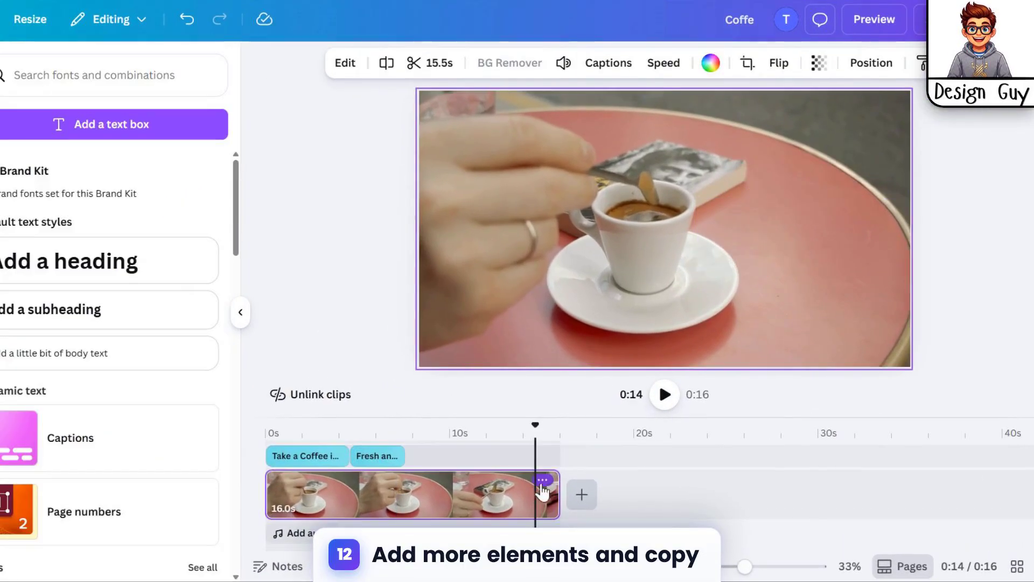
pyautogui.moveTo(558, 493); pyautogui.dragTo(404, 492)
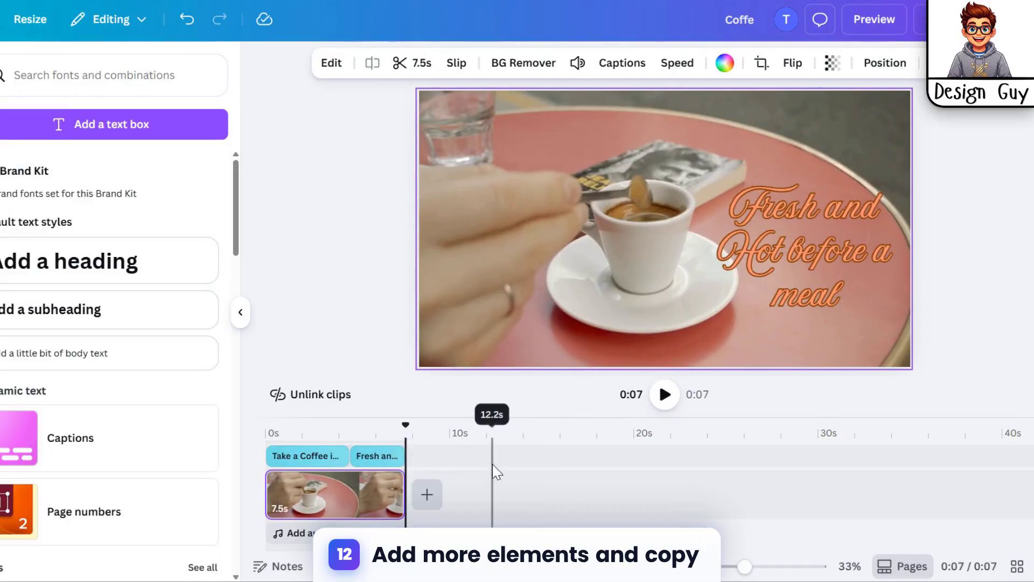
pyautogui.click(665, 394)
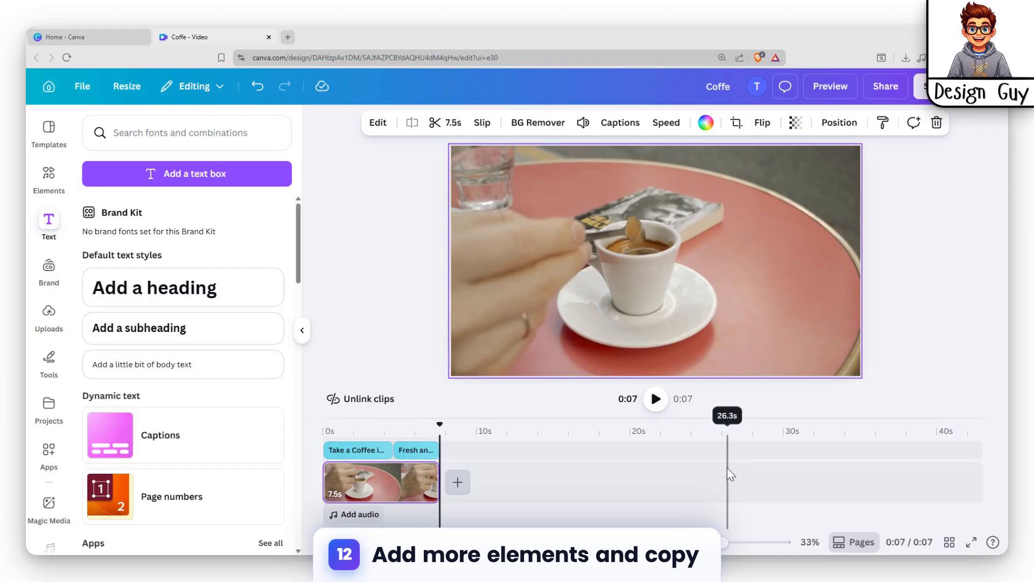
# Step: Extend the second text clip and lengthen the coffee video to 9.2 s so both end together
pyautogui.click(439, 458)
pyautogui.moveTo(437, 450); pyautogui.dragTo(453, 477)
pyautogui.click(433, 477)
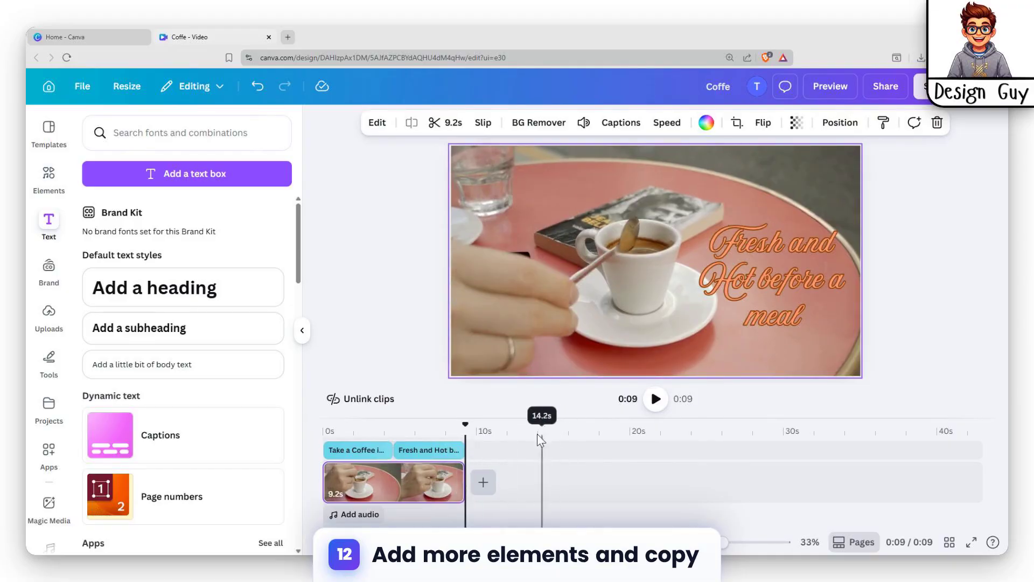
# Step: Search all element types for "coffee"
pyautogui.click(48, 175)
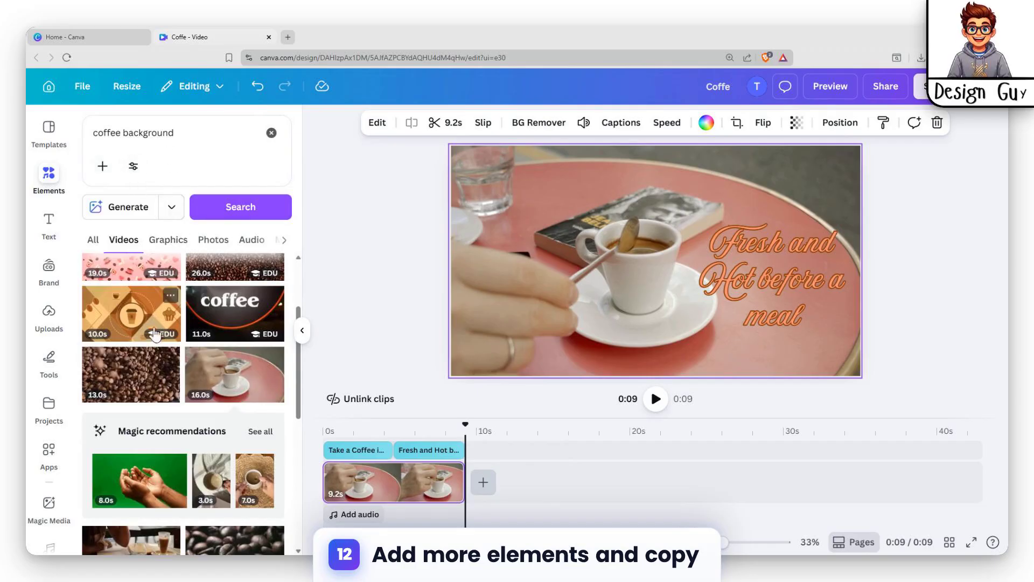
pyautogui.scroll(5, 182, 323)
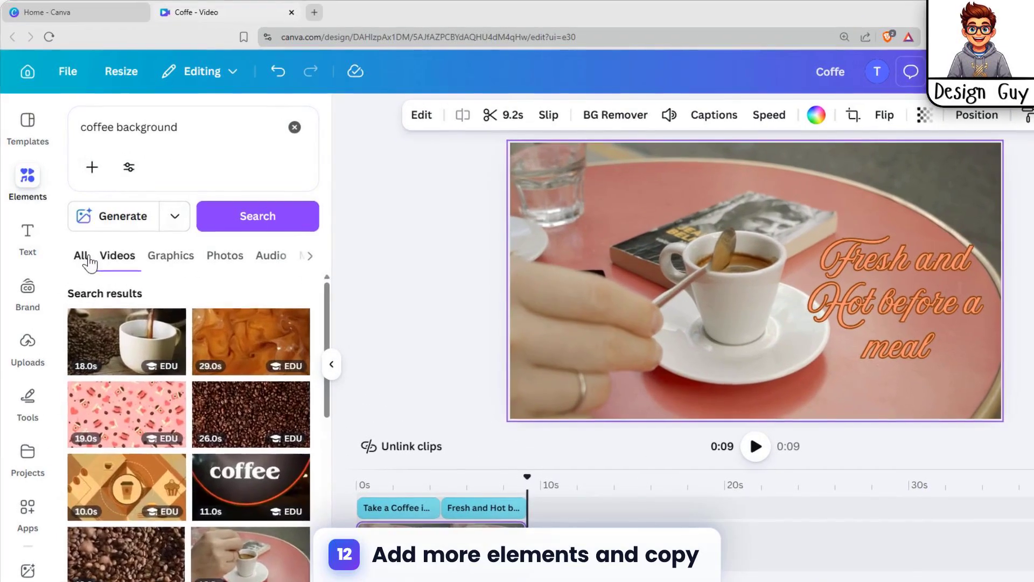
pyautogui.click(93, 239)
pyautogui.moveTo(186, 137); pyautogui.dragTo(113, 129)
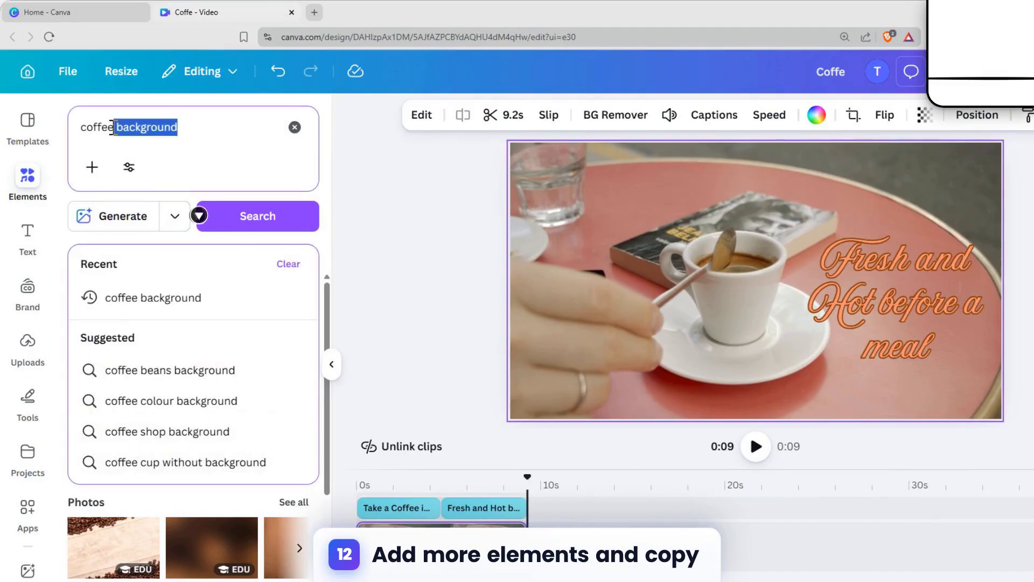
pyautogui.click(264, 226)
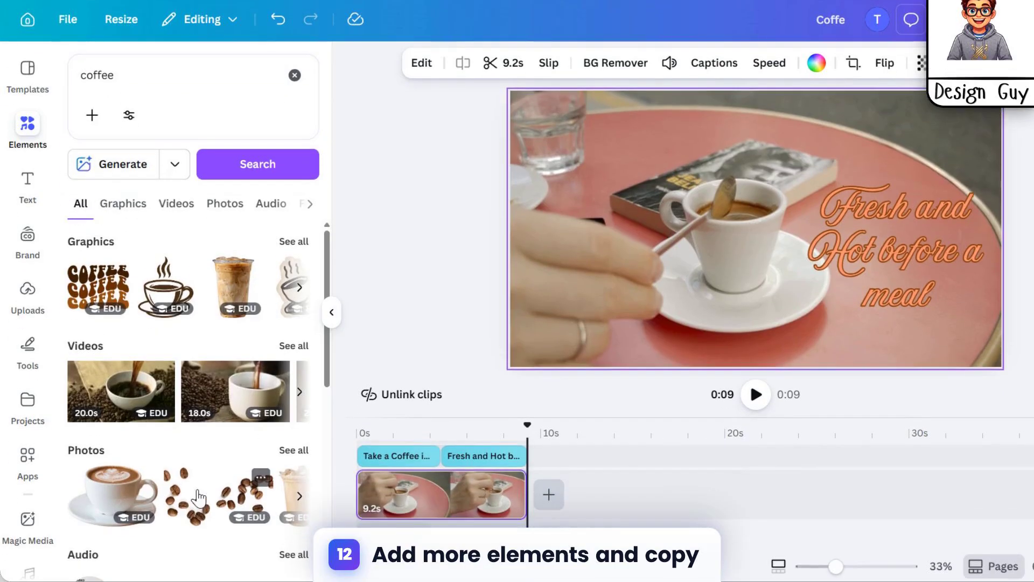
# Step: Add the scattered coffee beans photo and move it onto its own overlay track starting at 0 s above the coffee video
pyautogui.click(199, 498)
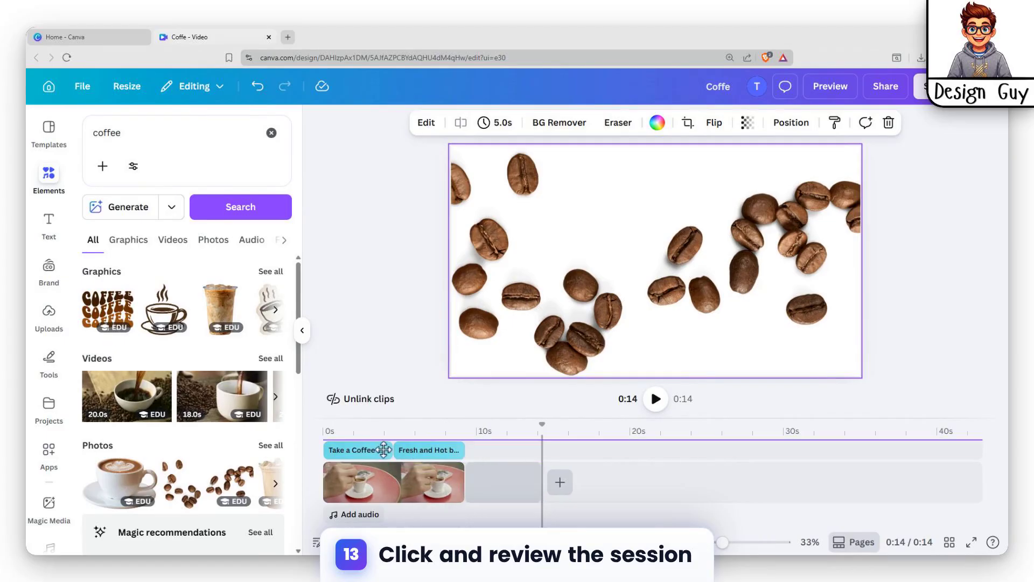
pyautogui.moveTo(375, 455); pyautogui.dragTo(394, 462)
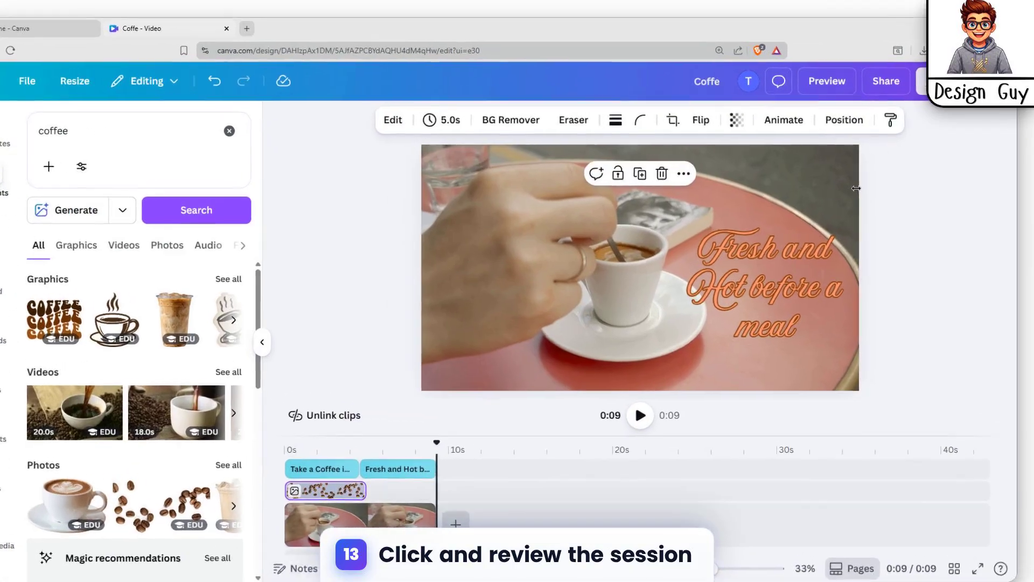
# Step: Open the design's layer list and select the coffee beans image layer beneath the two texts
pyautogui.click(823, 188)
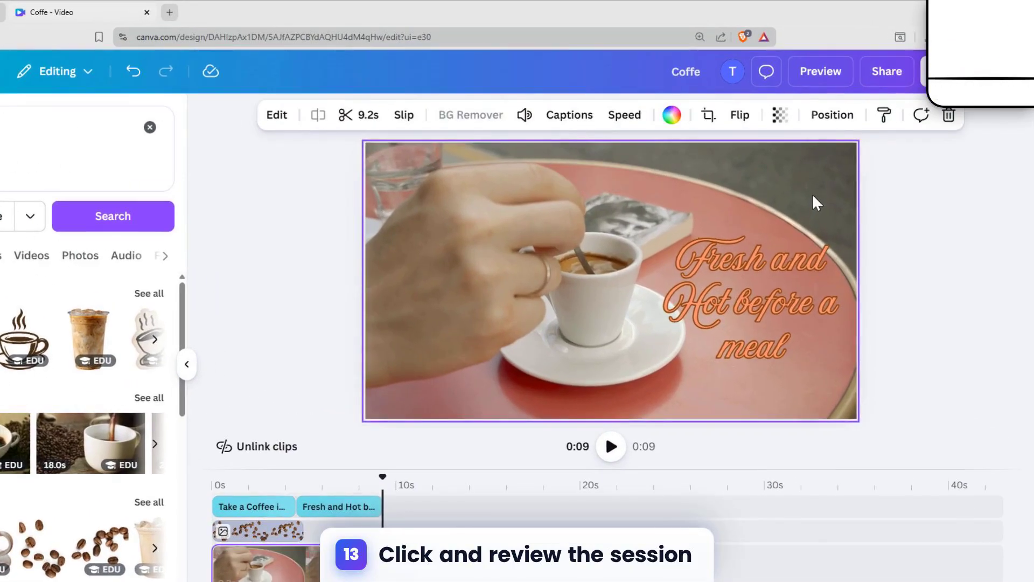
pyautogui.rightClick(823, 188)
pyautogui.click(843, 118)
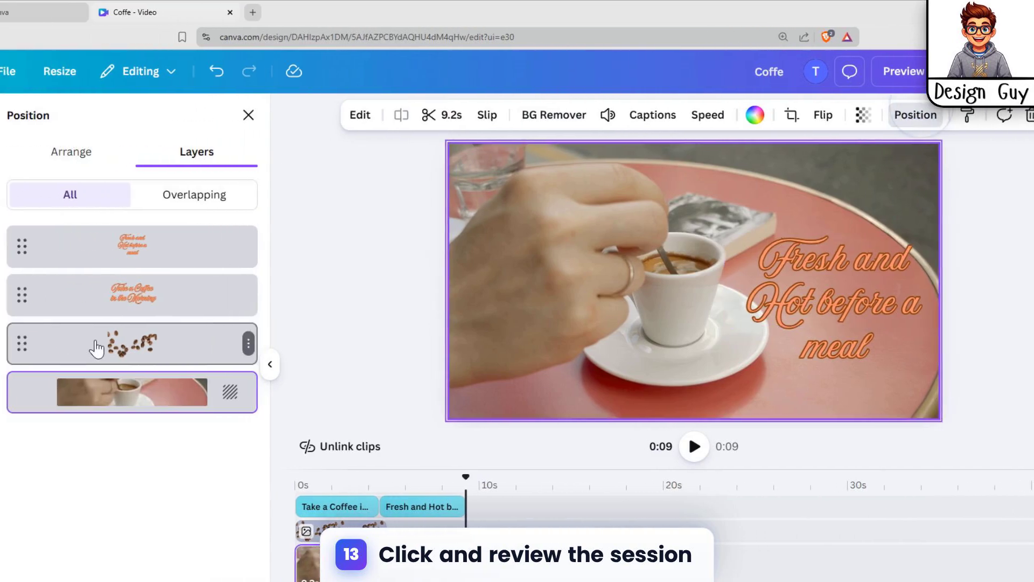
pyautogui.click(32, 343)
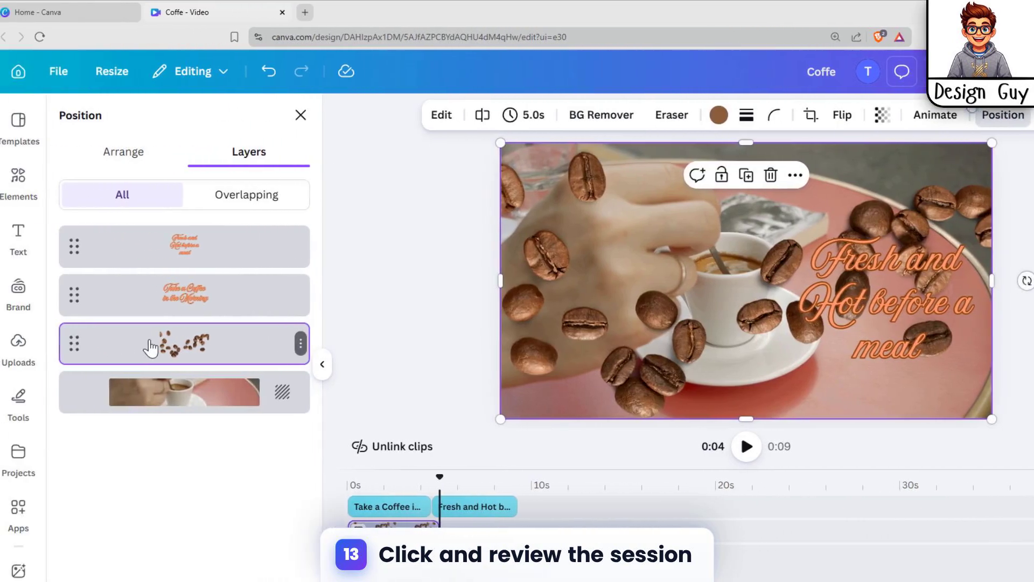
pyautogui.moveTo(22, 343); pyautogui.dragTo(22, 289)
pyautogui.moveTo(167, 260); pyautogui.dragTo(139, 316)
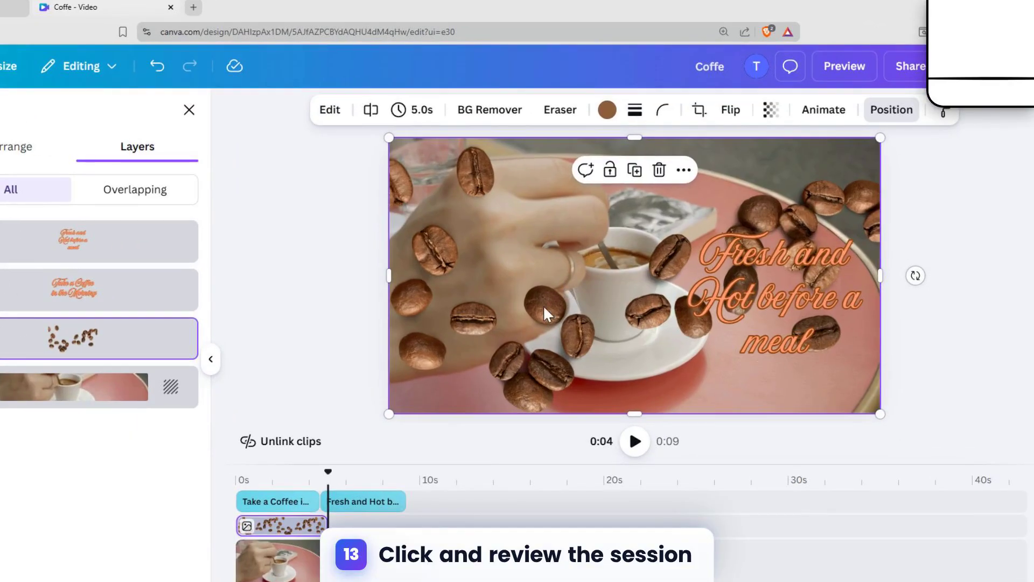
# Step: Move the coffee beans image down so only its upper beans lie along the frame's lower edge
pyautogui.moveTo(569, 309); pyautogui.dragTo(564, 323)
pyautogui.moveTo(525, 350); pyautogui.dragTo(319, 370)
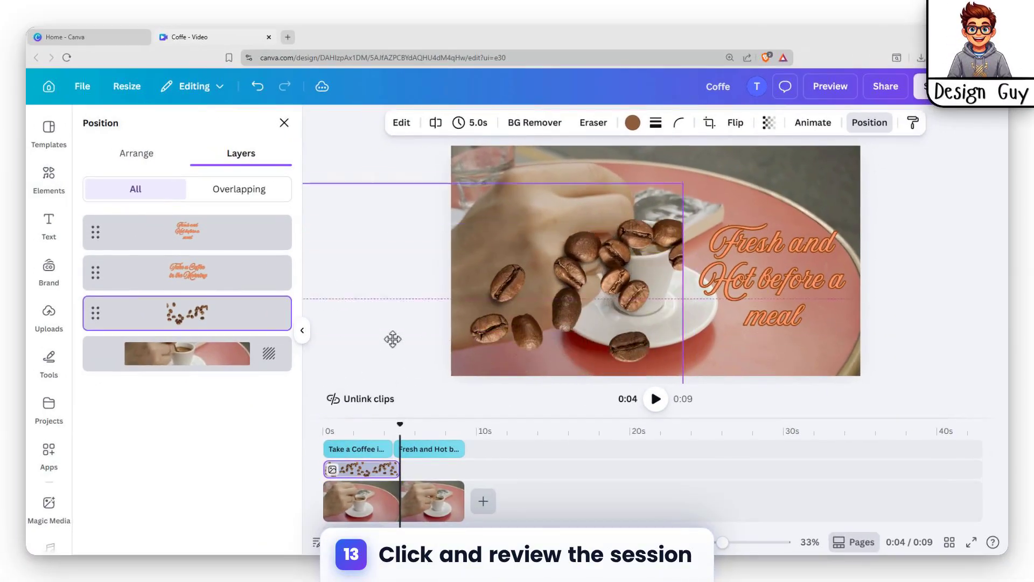
pyautogui.moveTo(393, 339); pyautogui.dragTo(392, 334)
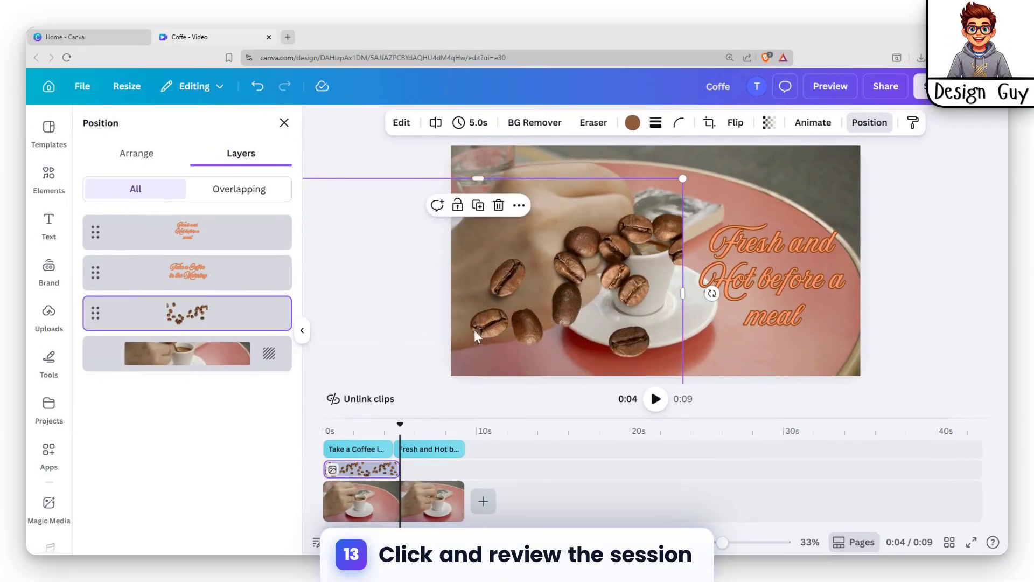
pyautogui.moveTo(560, 303)
pyautogui.mouseDown()
pyautogui.moveTo(547, 308)
pyautogui.moveTo(573, 324)
pyautogui.moveTo(554, 395)
pyautogui.moveTo(535, 404)
pyautogui.moveTo(571, 343)
pyautogui.moveTo(799, 377)
pyautogui.moveTo(786, 403)
pyautogui.mouseUp()
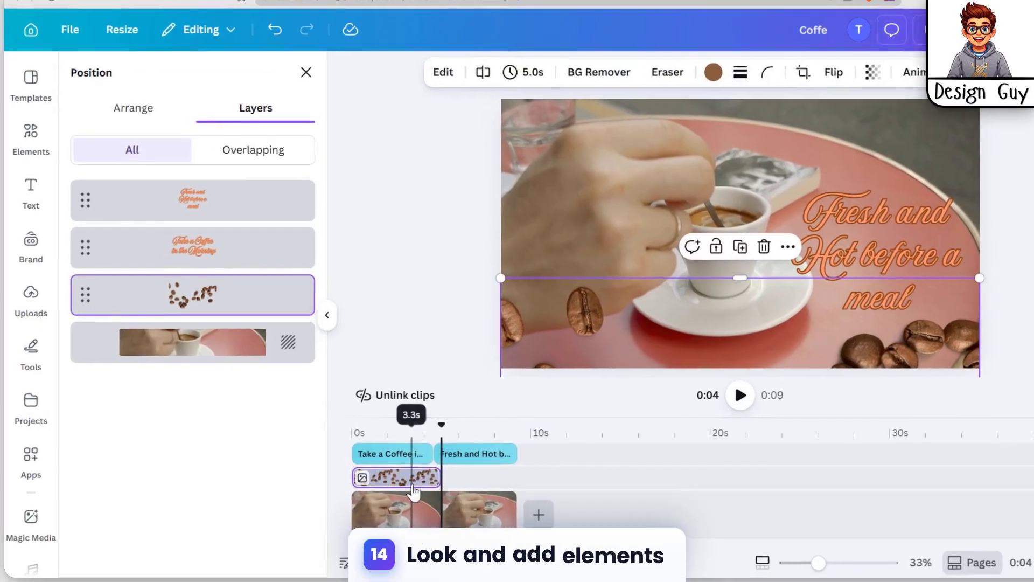
# Step: Trim the coffee beans clip to 4.5 s so it ends together with the first text clip
pyautogui.click(374, 463)
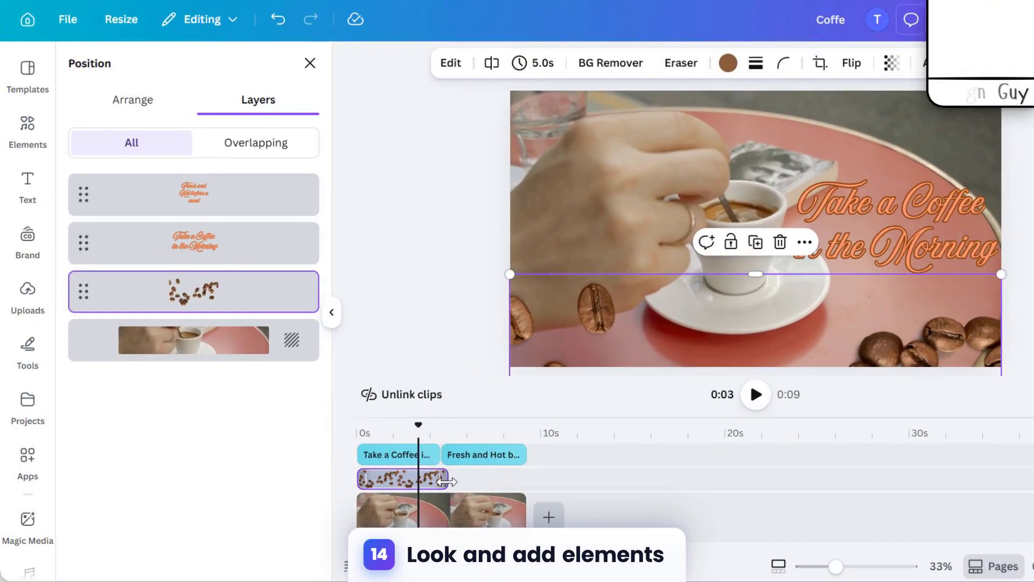
pyautogui.click(446, 481)
pyautogui.moveTo(447, 481); pyautogui.dragTo(435, 481)
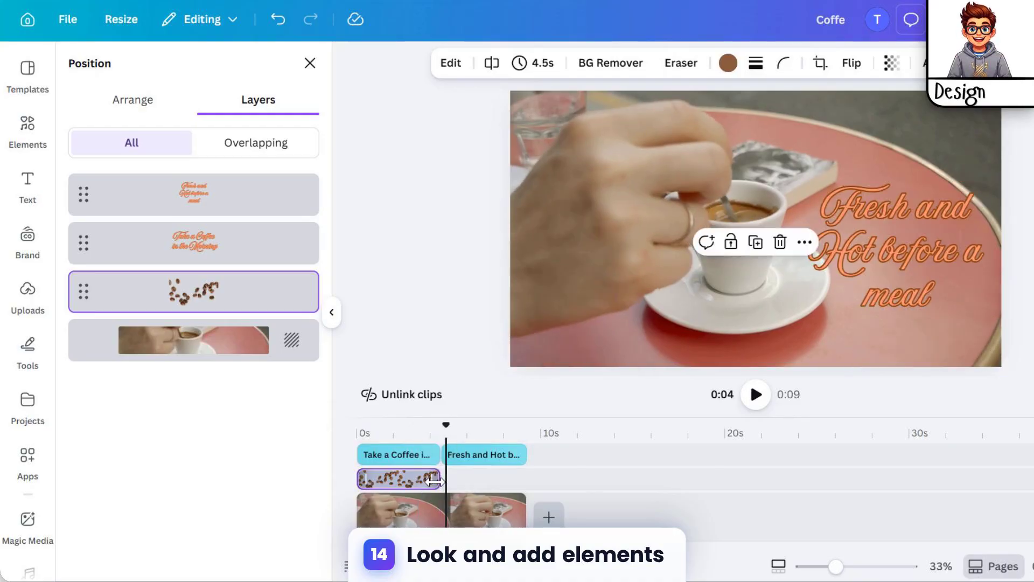
# Step: Duplicate the 4.5 s coffee beans clip and place the copy directly after it, beneath the second text clip
pyautogui.rightClick(414, 483)
pyautogui.click(568, 498)
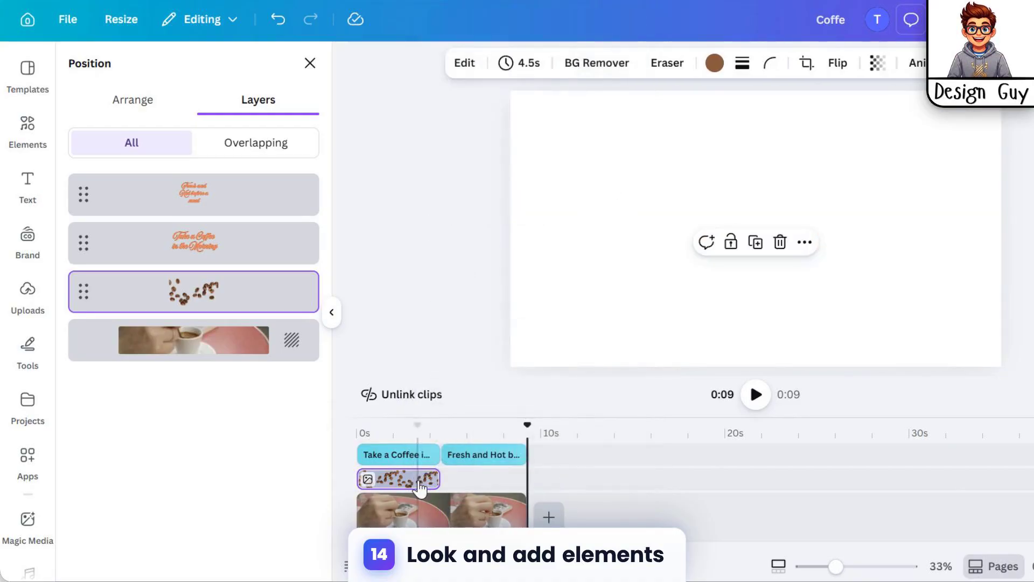
pyautogui.rightClick(367, 484)
pyautogui.click(386, 478)
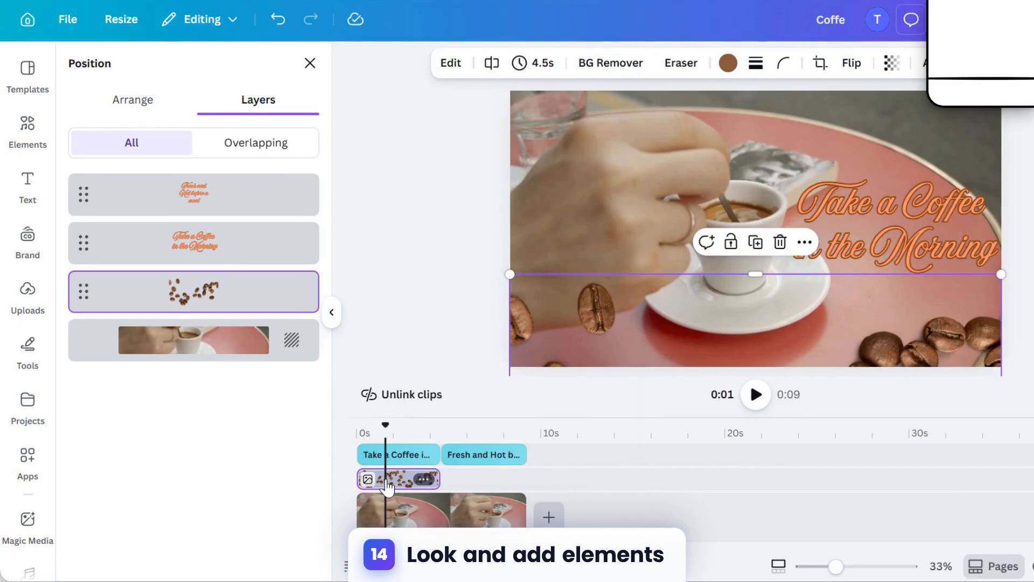
pyautogui.hotkey('ctrl', 'd')
pyautogui.moveTo(404, 506); pyautogui.dragTo(486, 479)
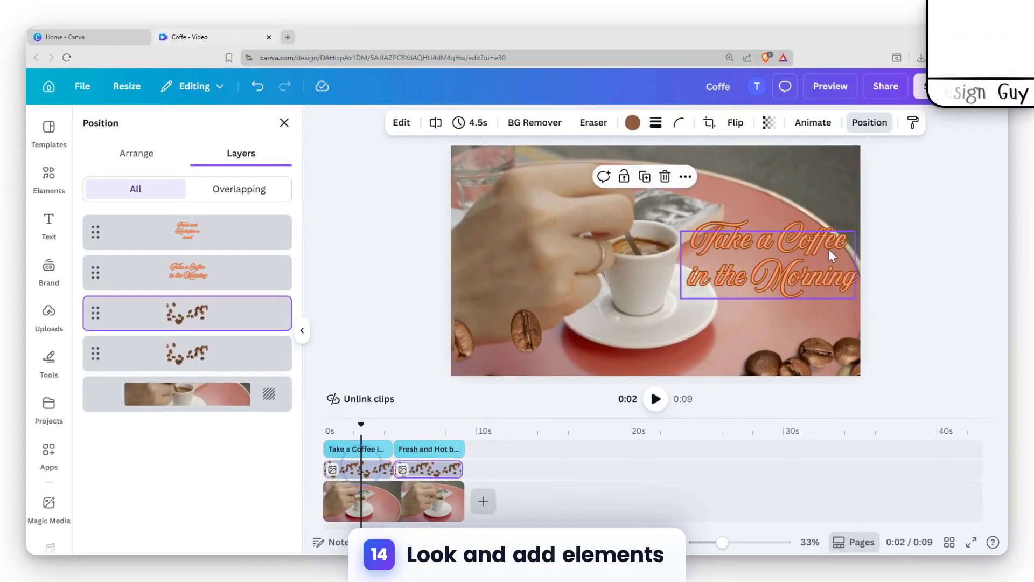
# Step: Move the first coffee beans image to the frame's upper-right corner above the text and tilt it slightly counterclockwise
pyautogui.moveTo(831, 350); pyautogui.dragTo(824, 80)
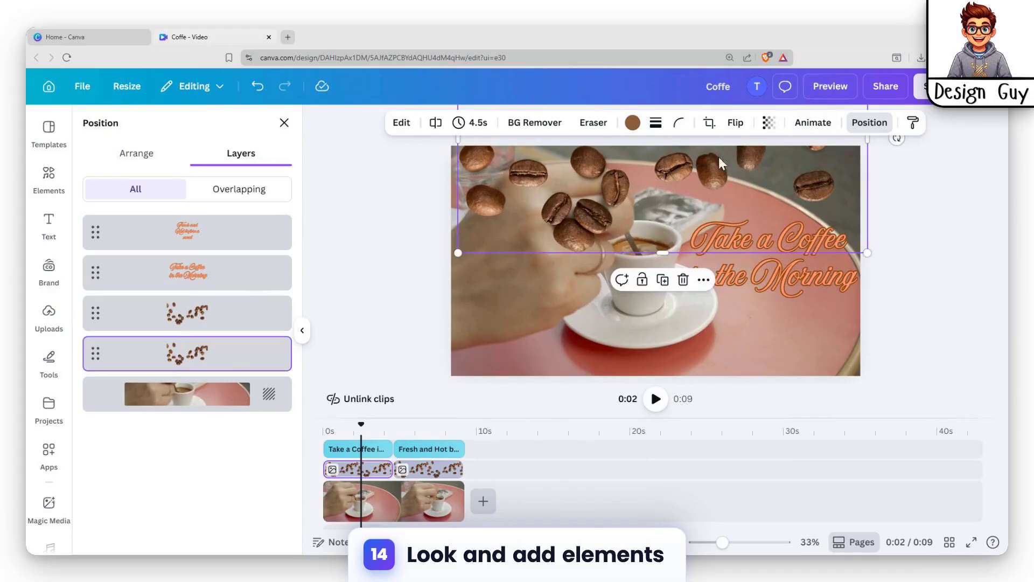
pyautogui.moveTo(718, 157); pyautogui.dragTo(863, 196)
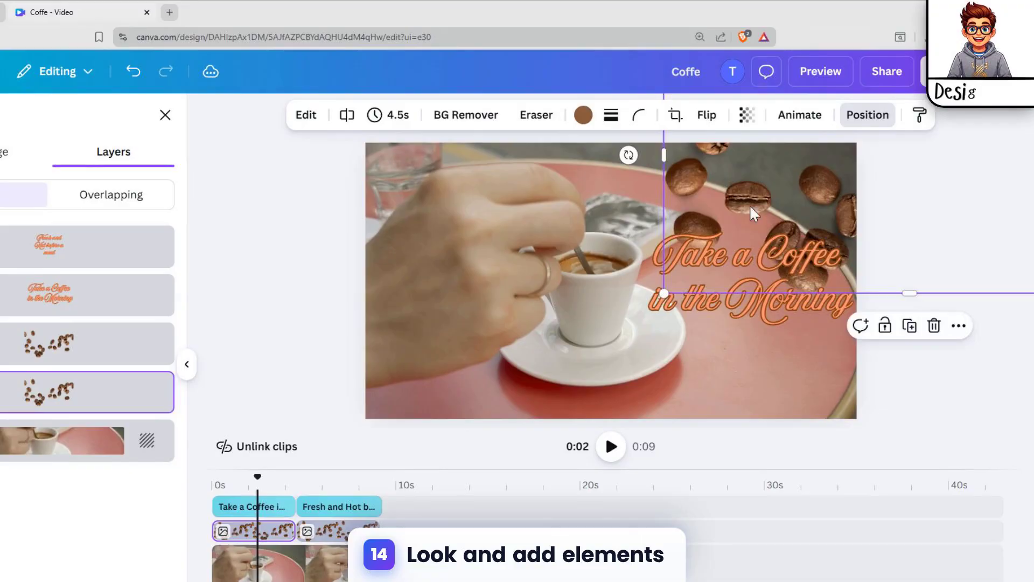
pyautogui.moveTo(726, 192)
pyautogui.mouseDown()
pyautogui.moveTo(757, 215)
pyautogui.moveTo(742, 192)
pyautogui.mouseUp()
pyautogui.moveTo(646, 156); pyautogui.dragTo(620, 208)
pyautogui.moveTo(820, 193); pyautogui.dragTo(774, 143)
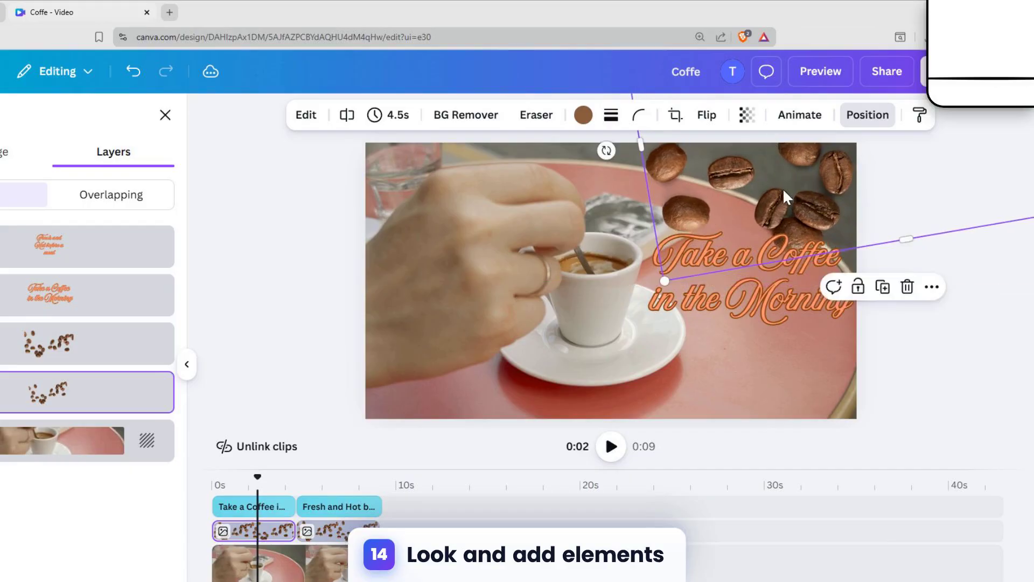
pyautogui.moveTo(786, 196)
pyautogui.mouseDown()
pyautogui.moveTo(781, 186)
pyautogui.moveTo(786, 213)
pyautogui.moveTo(799, 173)
pyautogui.moveTo(786, 182)
pyautogui.mouseUp()
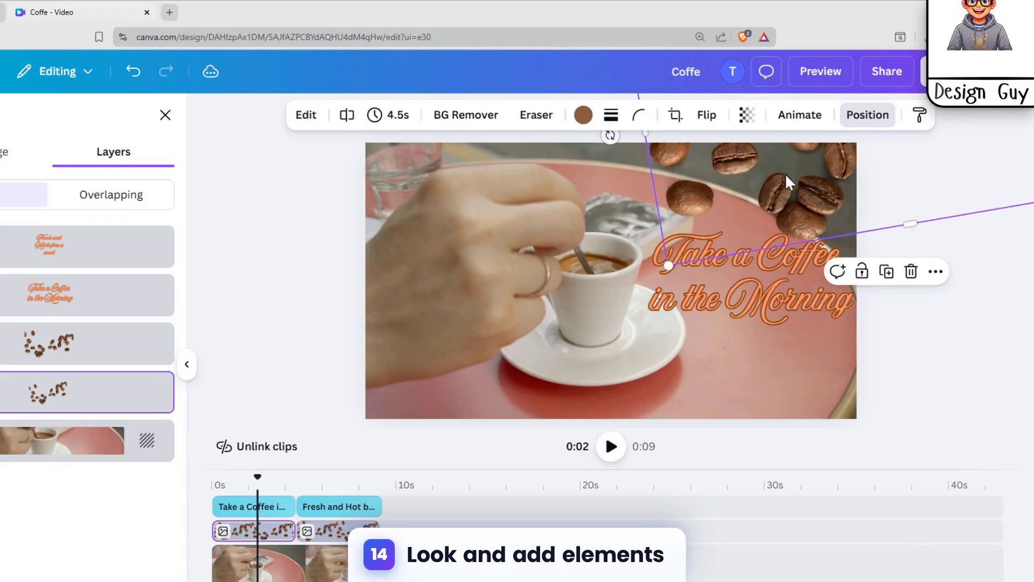
pyautogui.click(731, 399)
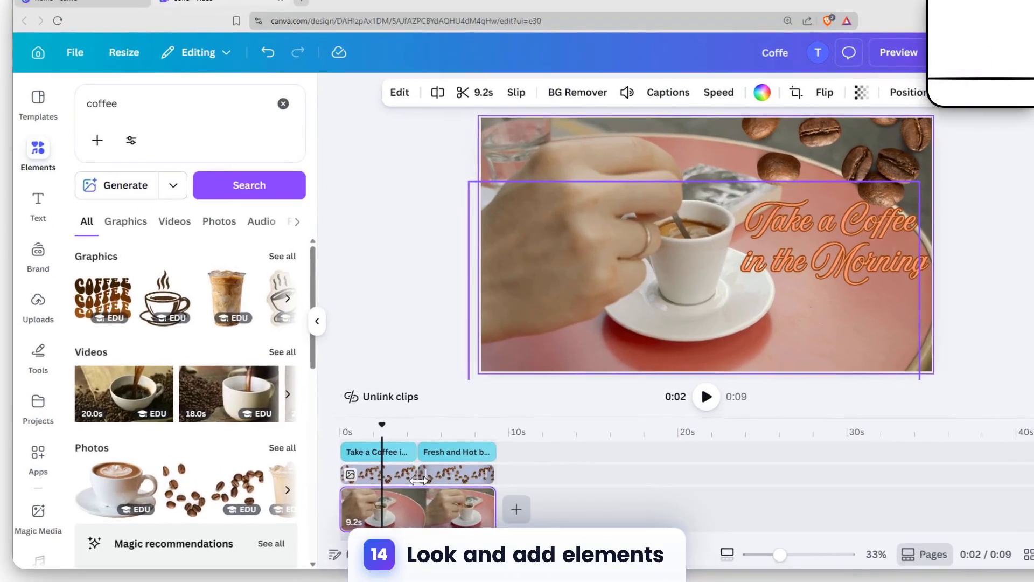
# Step: Trim the background coffee video to 4.5 s and duplicate it so the copy runs under the second text
pyautogui.click(397, 472)
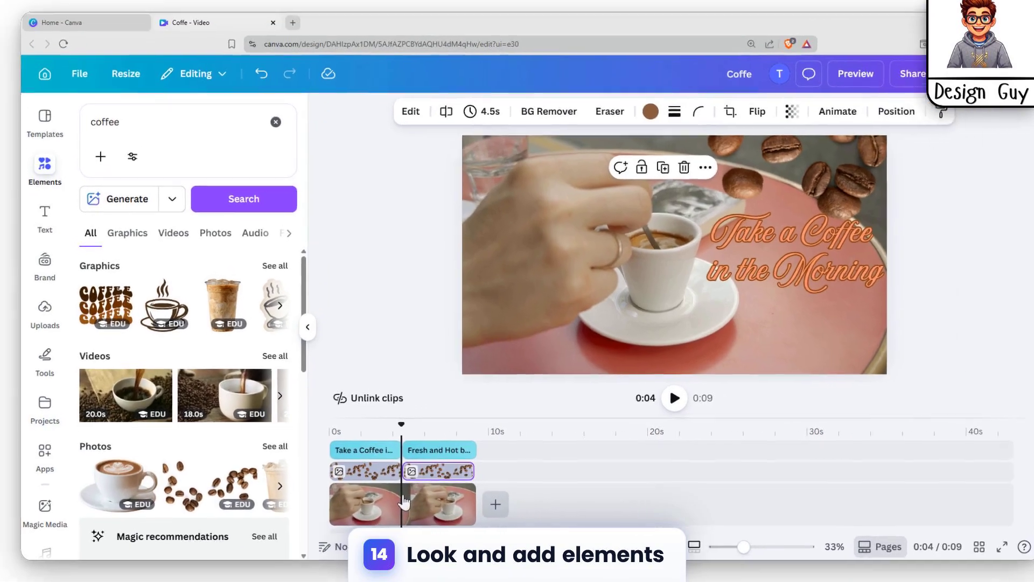
pyautogui.click(474, 511)
pyautogui.moveTo(459, 500); pyautogui.dragTo(394, 511)
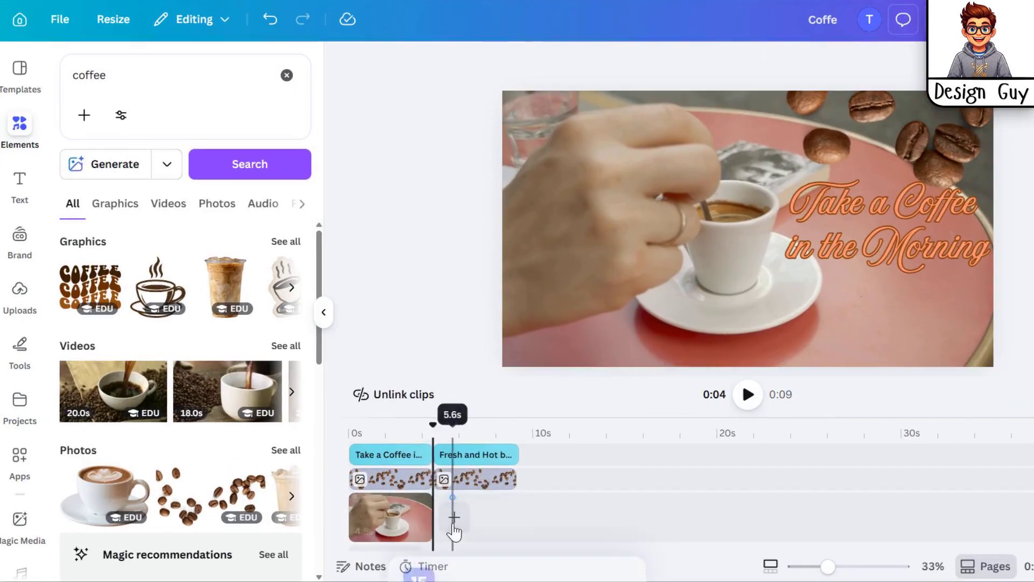
pyautogui.click(410, 501)
pyautogui.click(412, 516)
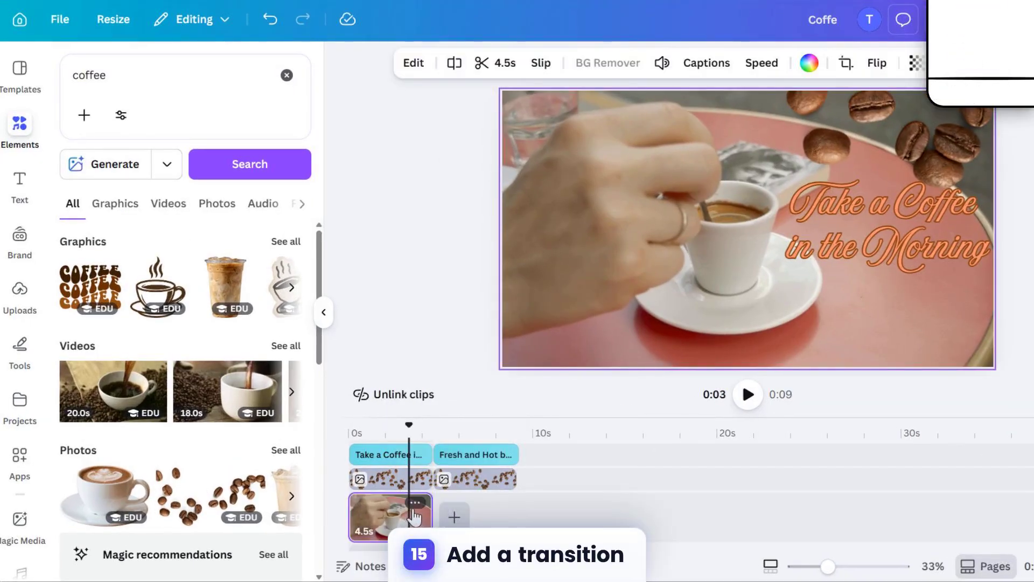
pyautogui.hotkey('ctrl', 'd')
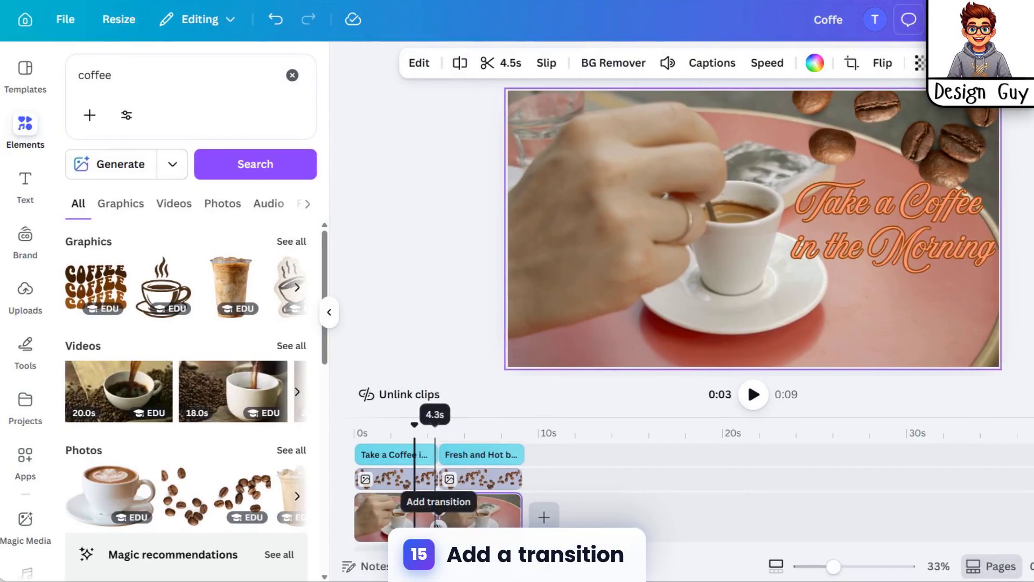
# Step: Add a Match & Move transition of about 2.28 s between the two coffee video clips and play from the start
pyautogui.click(433, 526)
pyautogui.click(114, 348)
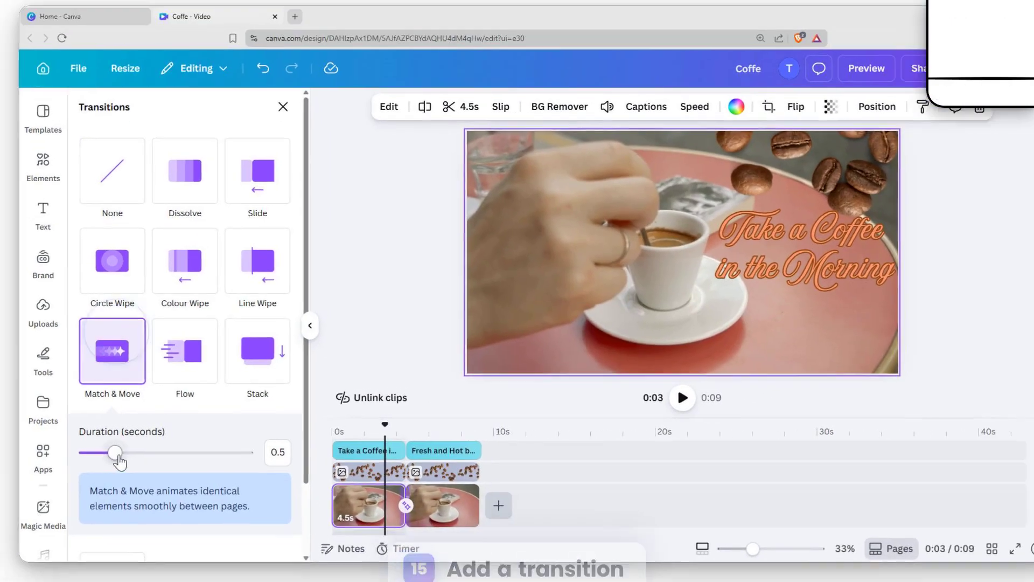
pyautogui.moveTo(110, 457); pyautogui.dragTo(260, 465)
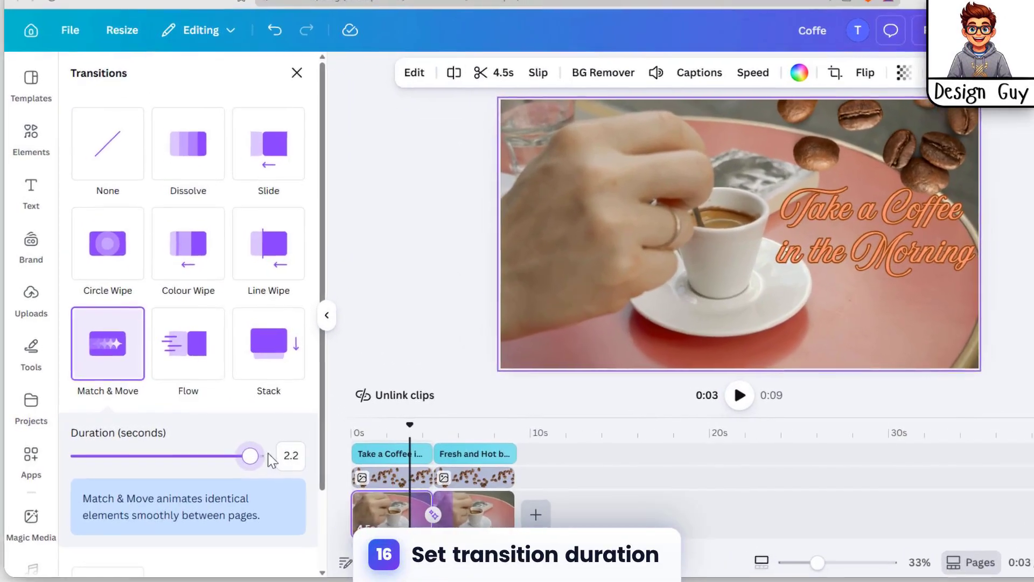
pyautogui.click(275, 451)
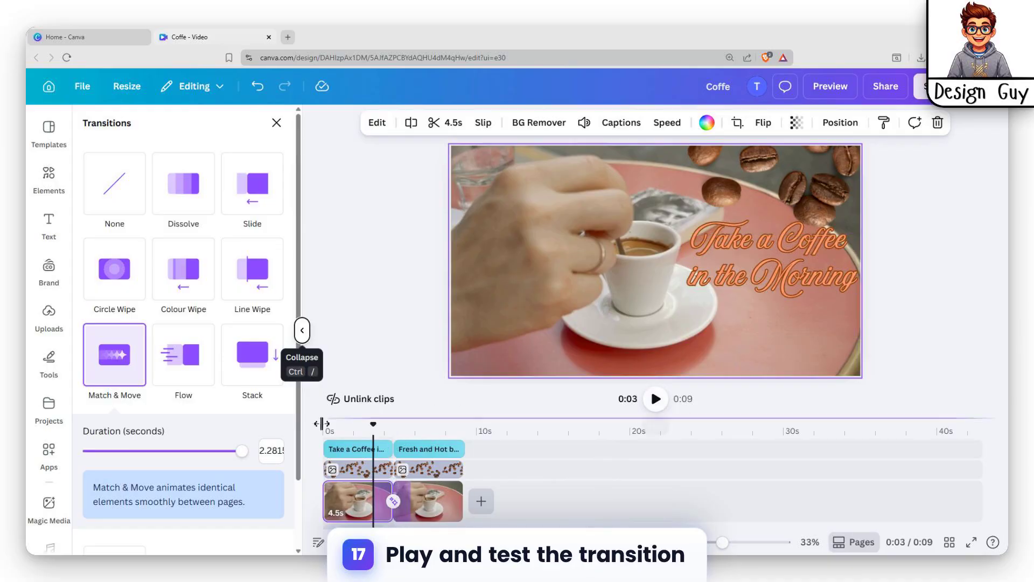
pyautogui.moveTo(375, 433); pyautogui.dragTo(325, 424)
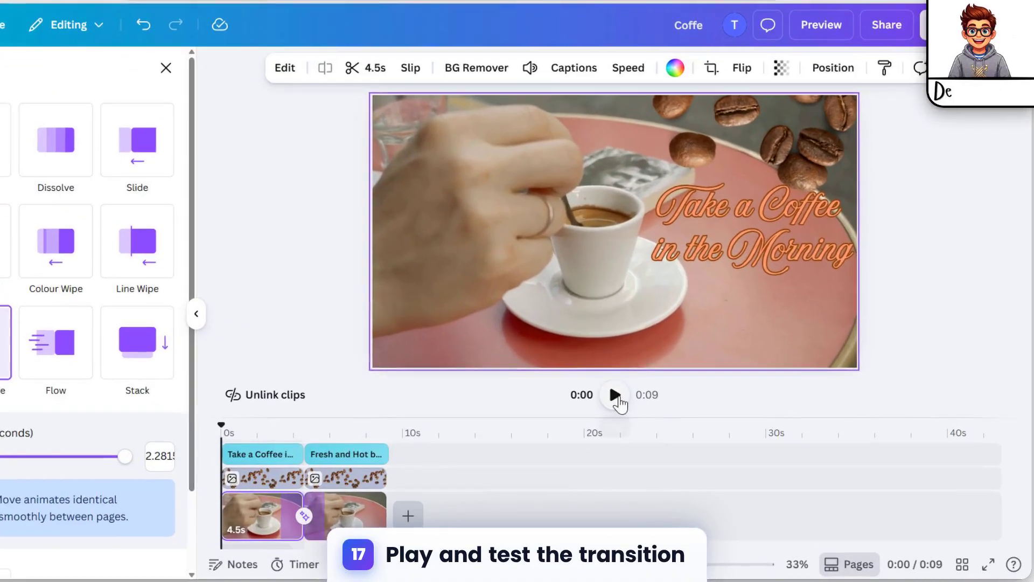
pyautogui.click(656, 398)
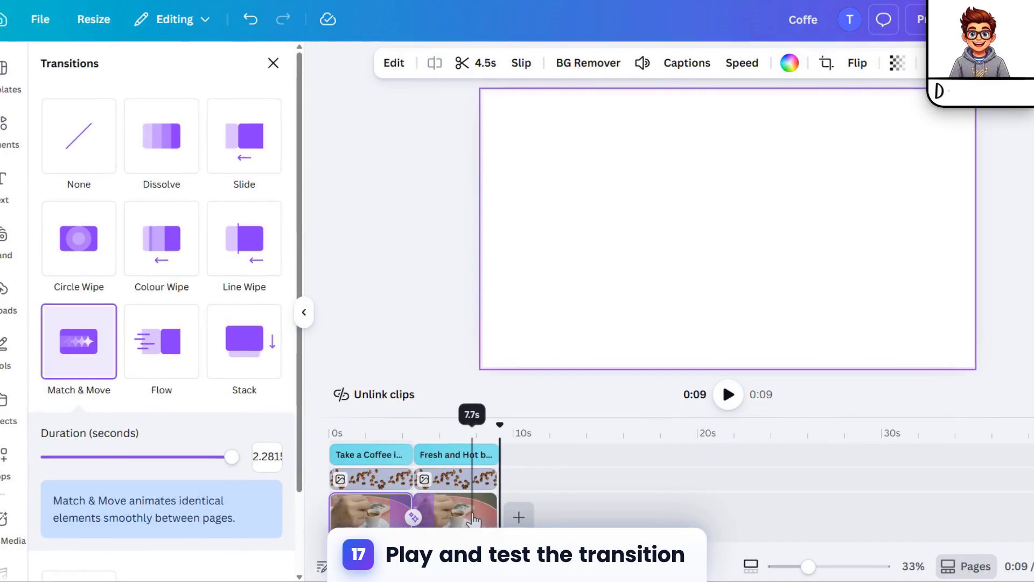
# Step: Extend the second coffee video clip to 7.5 s
pyautogui.click(441, 501)
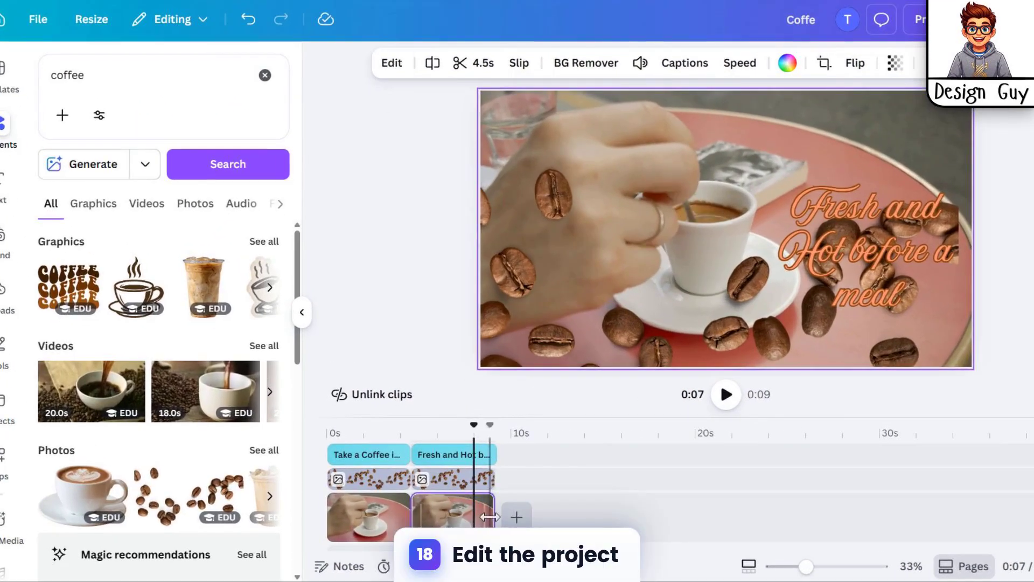
pyautogui.moveTo(489, 517); pyautogui.dragTo(543, 517)
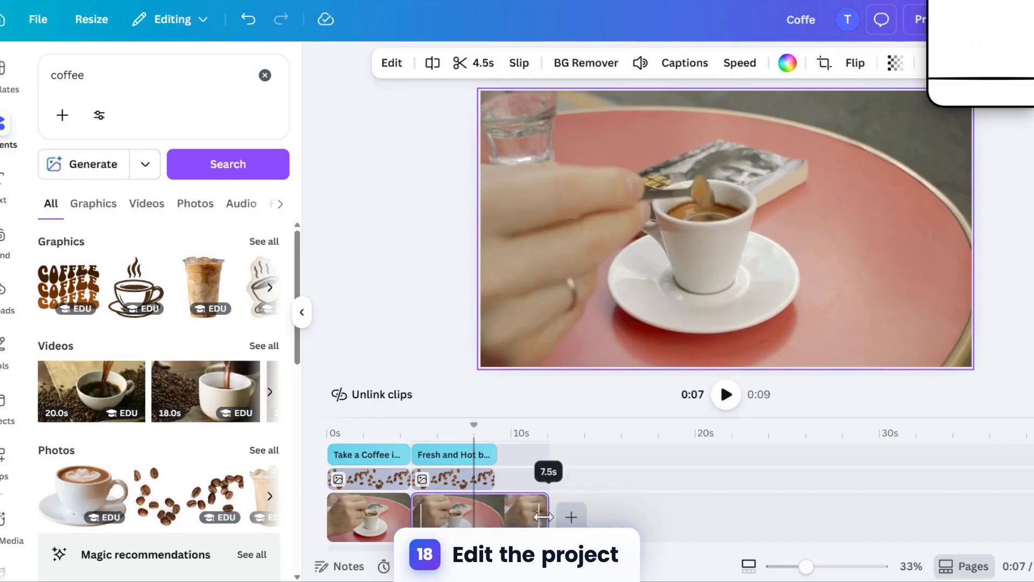
# Step: Duplicate the second coffee beans clip and place the copy directly after it on the beans track
pyautogui.click(481, 477)
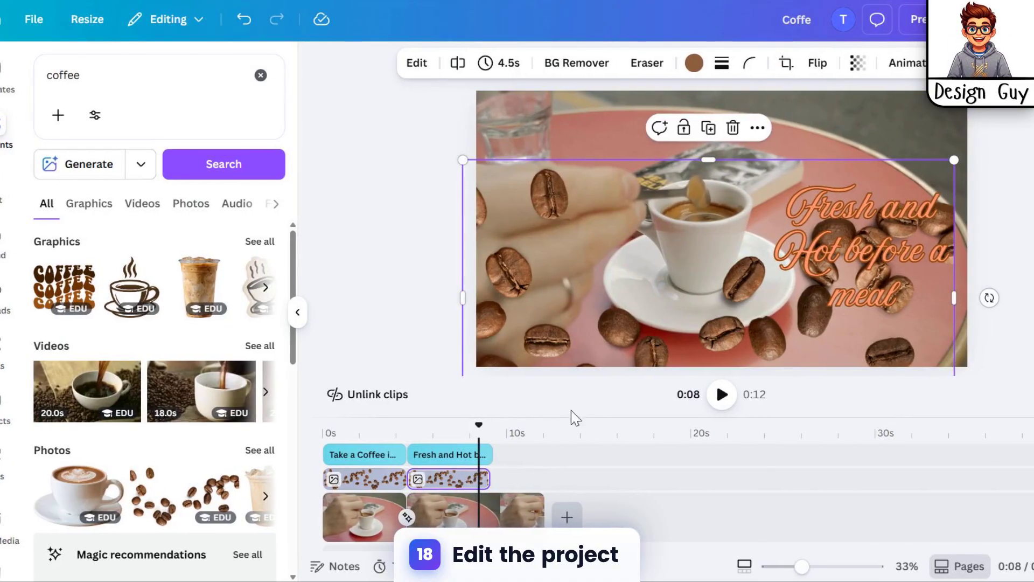
pyautogui.click(460, 479)
pyautogui.hotkey('ctrl', 'd')
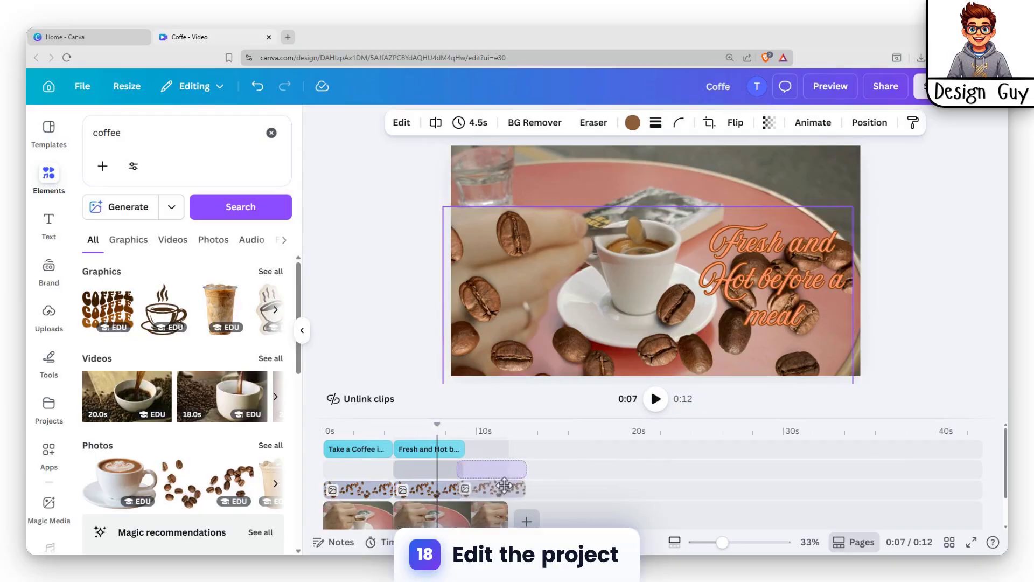
pyautogui.moveTo(504, 486); pyautogui.dragTo(506, 493)
# Step: Rotate the second coffee beans image and move it beyond the frame's lower-right corner, then select the second coffee video clip
pyautogui.moveTo(665, 321); pyautogui.dragTo(704, 331)
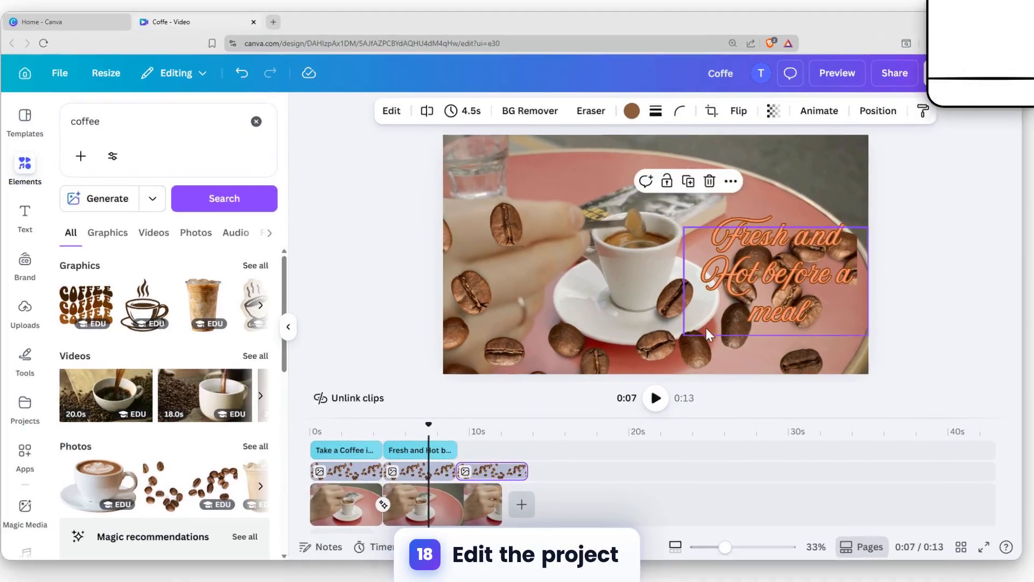
pyautogui.click(563, 357)
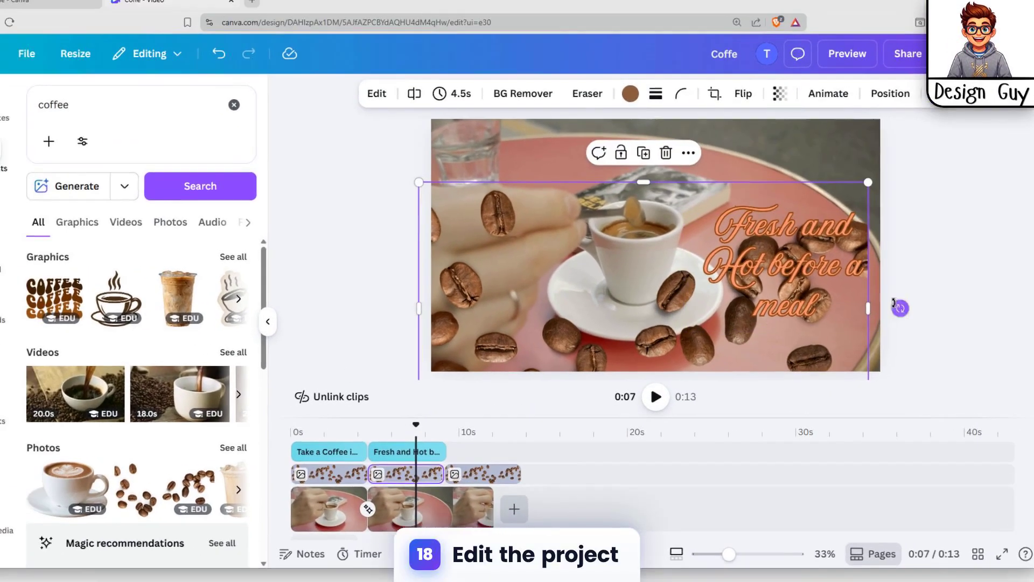
pyautogui.moveTo(923, 297); pyautogui.dragTo(545, 327)
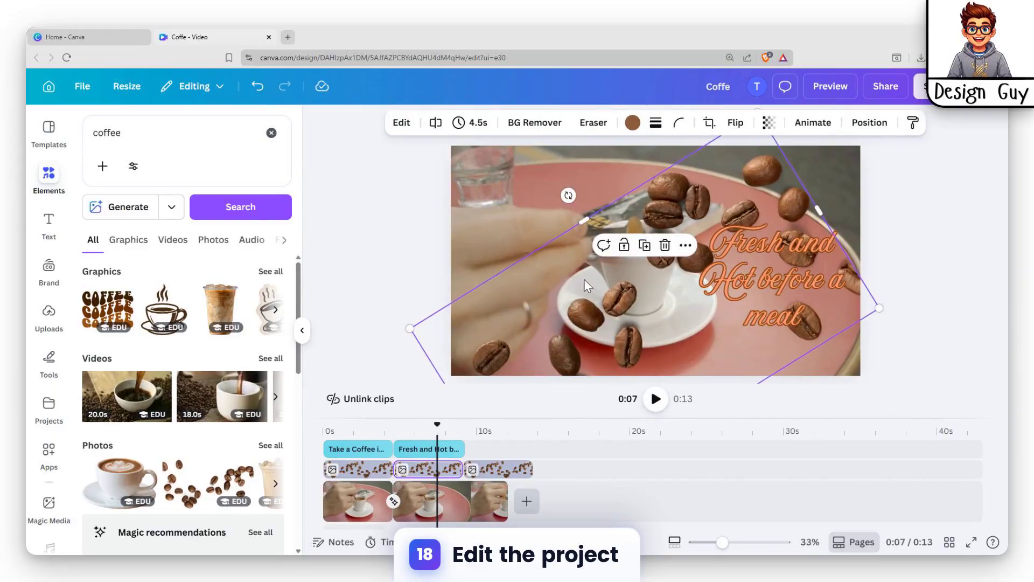
pyautogui.moveTo(554, 254); pyautogui.dragTo(859, 368)
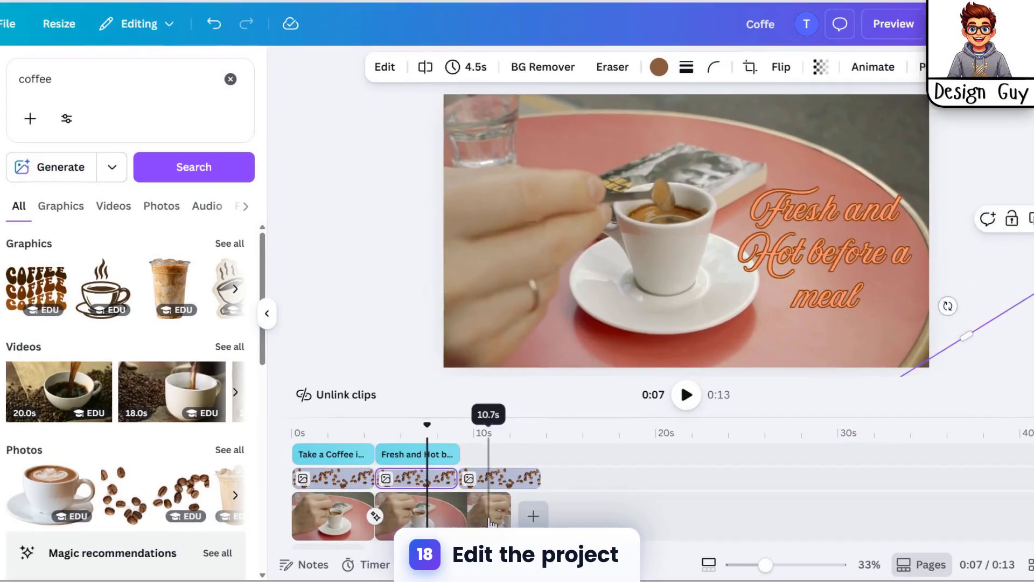
pyautogui.click(487, 491)
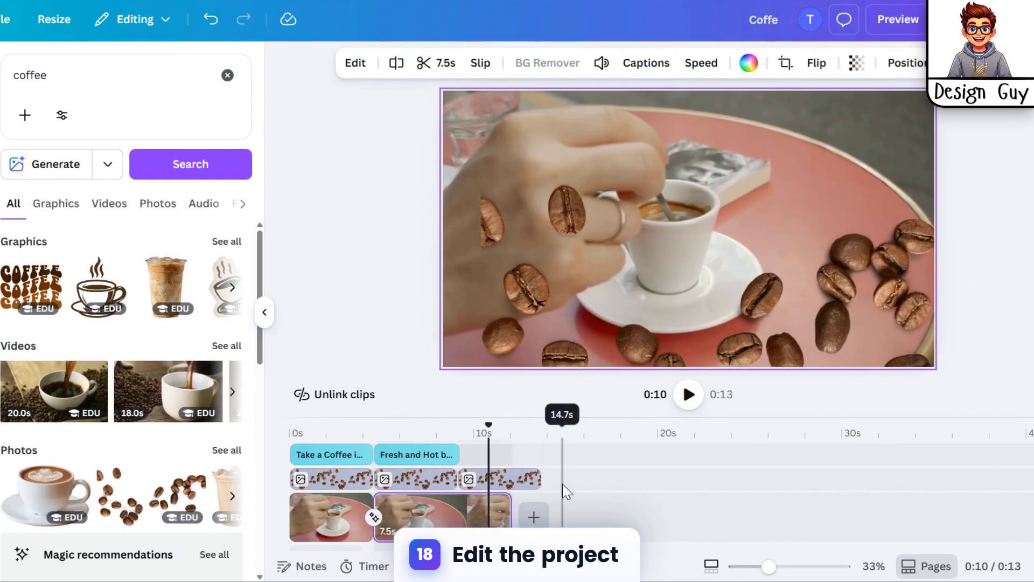
# Step: Trim the third coffee beans clip to 2.9 s so it ends with the second coffee video clip, and play the video
pyautogui.click(527, 469)
pyautogui.moveTo(538, 477); pyautogui.dragTo(511, 478)
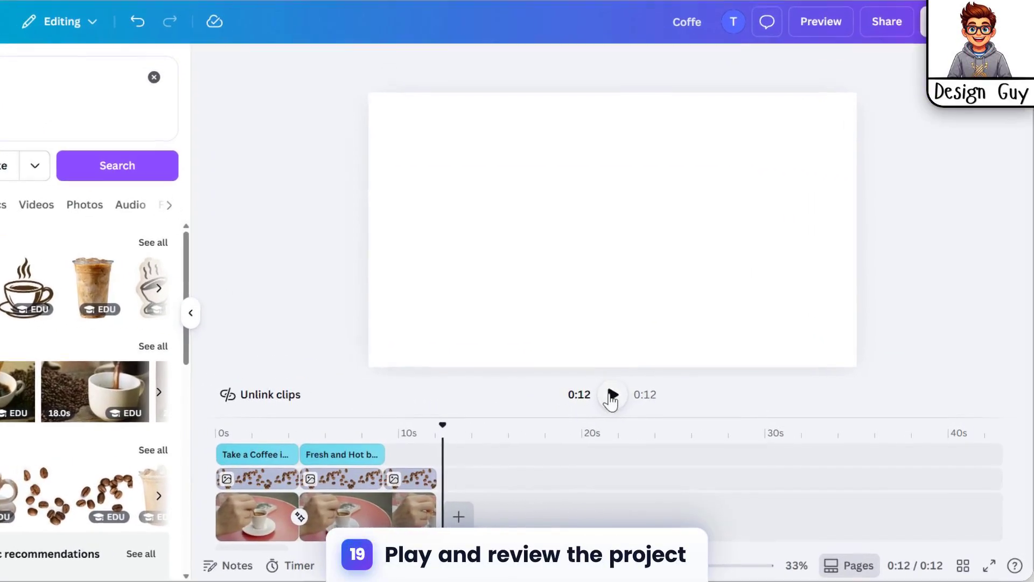
pyautogui.click(655, 398)
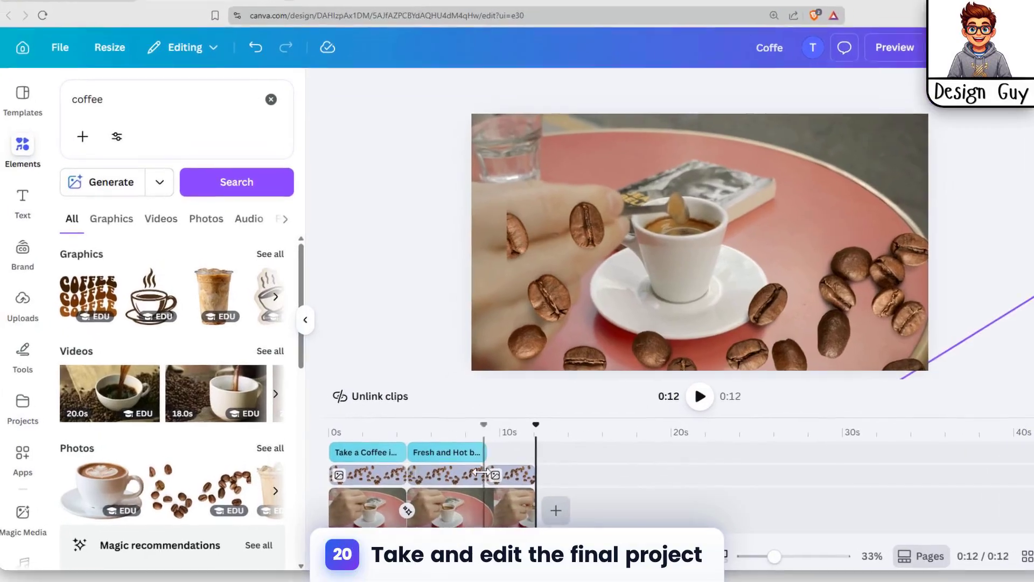
# Step: Shrink and rotate the third coffee beans image and move it beyond the frame's lower-left corner, then play from there
pyautogui.click(439, 470)
pyautogui.click(532, 482)
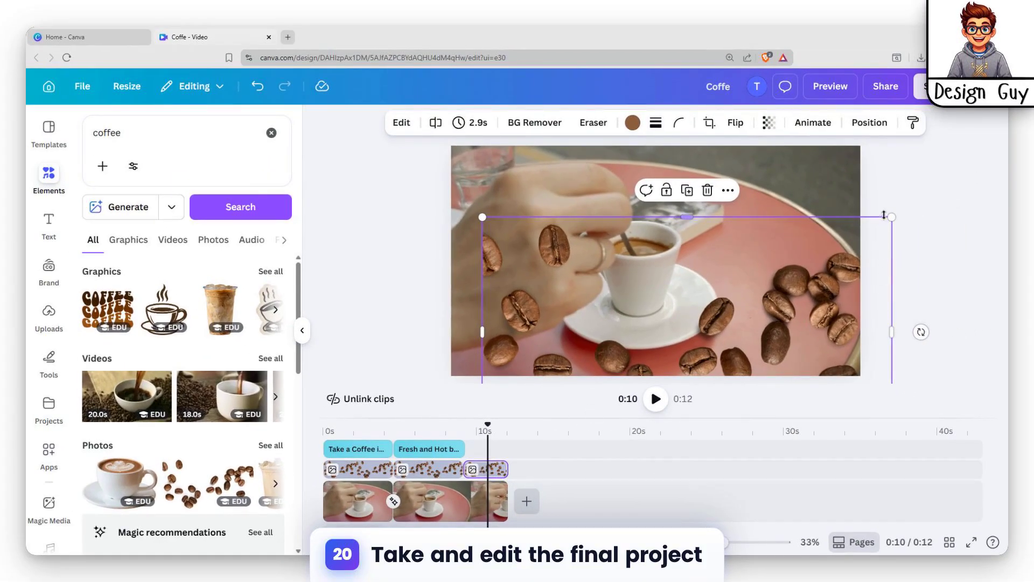
pyautogui.moveTo(892, 218); pyautogui.dragTo(831, 195)
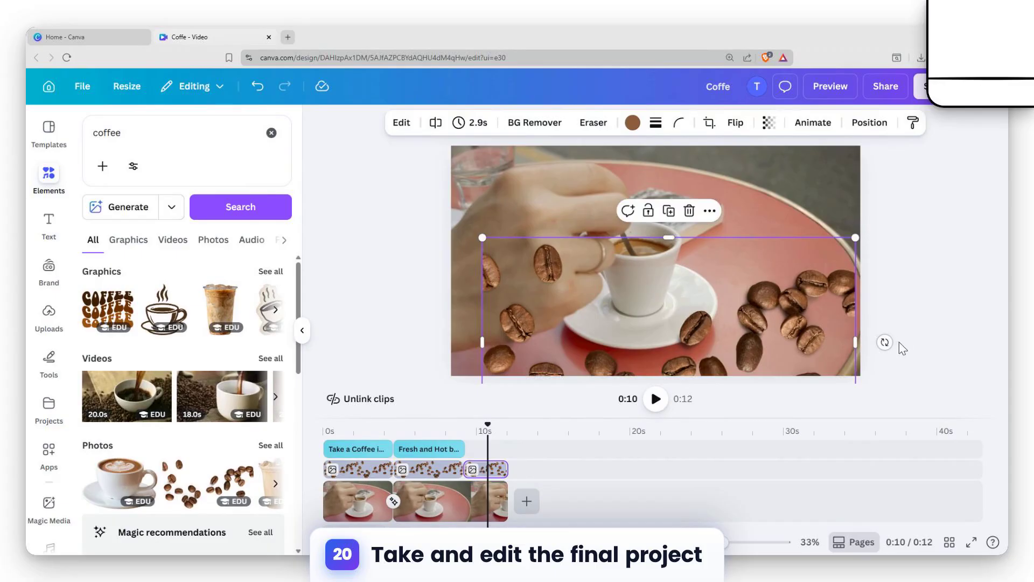
pyautogui.moveTo(885, 342); pyautogui.dragTo(452, 399)
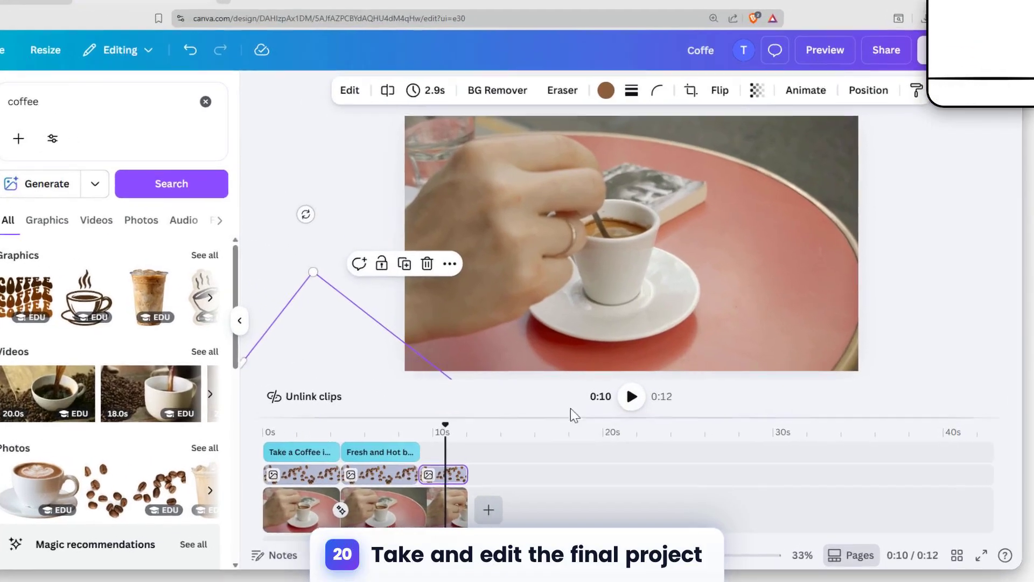
pyautogui.click(656, 399)
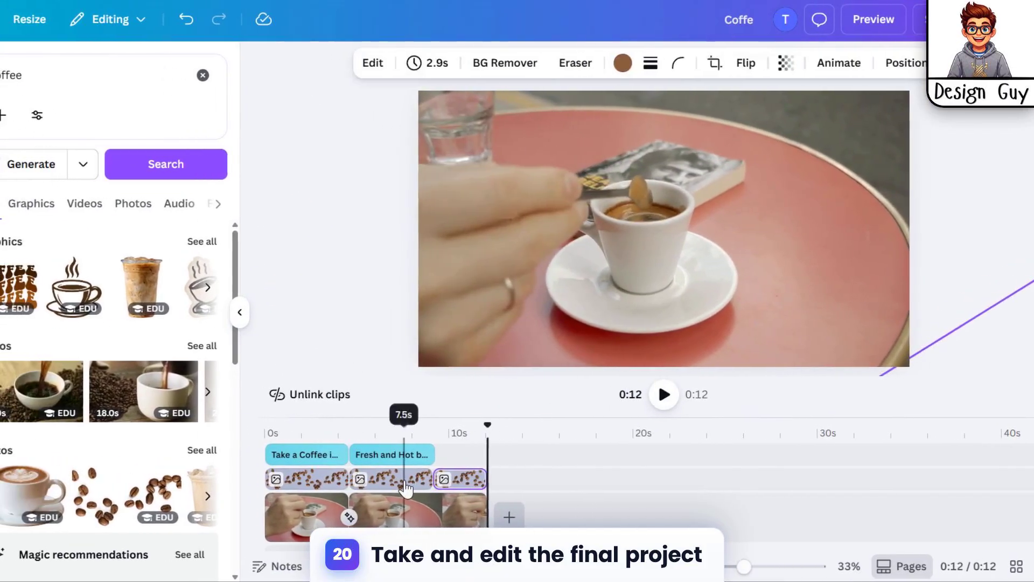
# Step: Return to the start of the timeline and play the whole video to review the beans movement
pyautogui.click(364, 482)
pyautogui.click(623, 397)
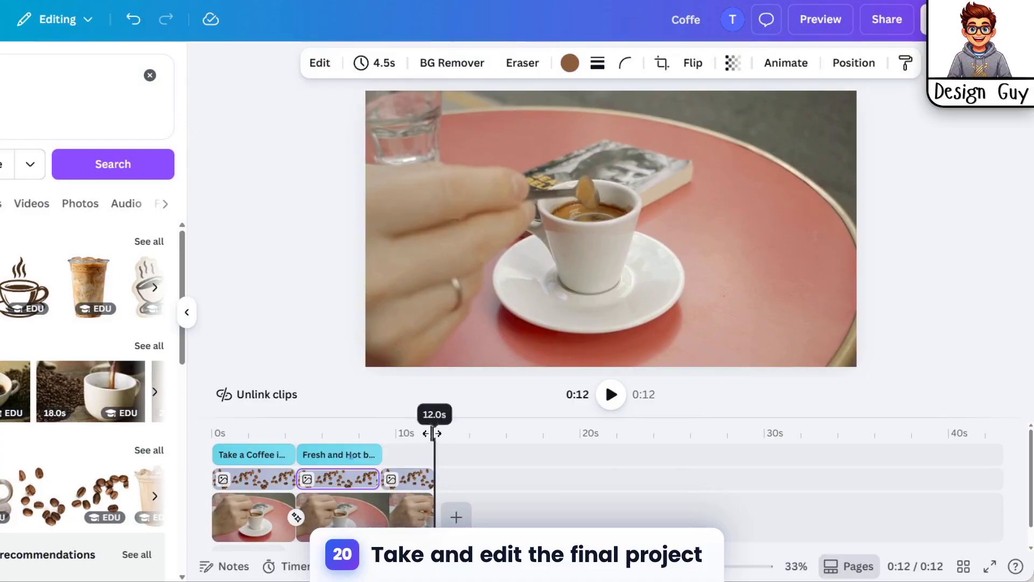
pyautogui.moveTo(432, 433); pyautogui.dragTo(213, 433)
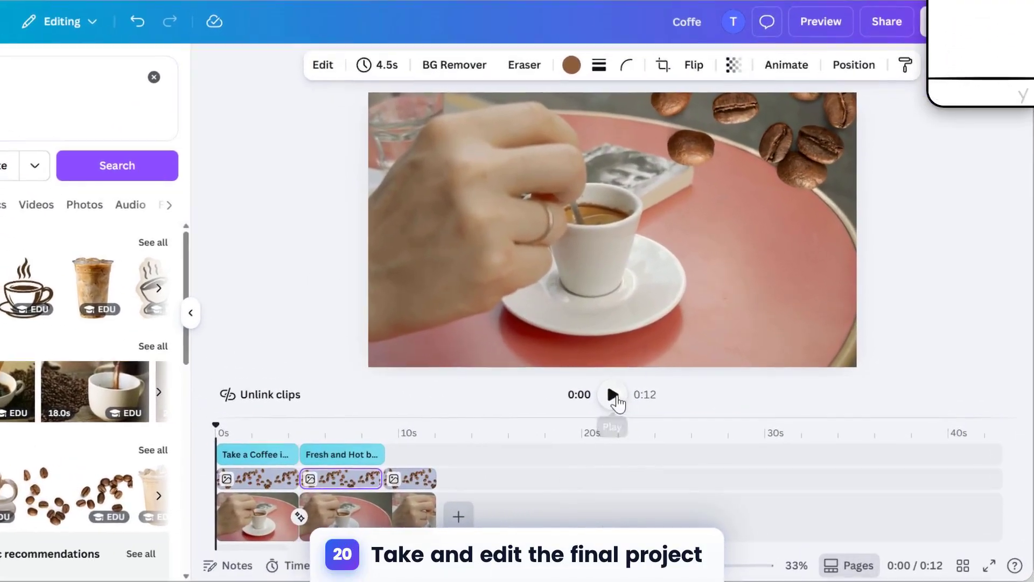
pyautogui.click(613, 395)
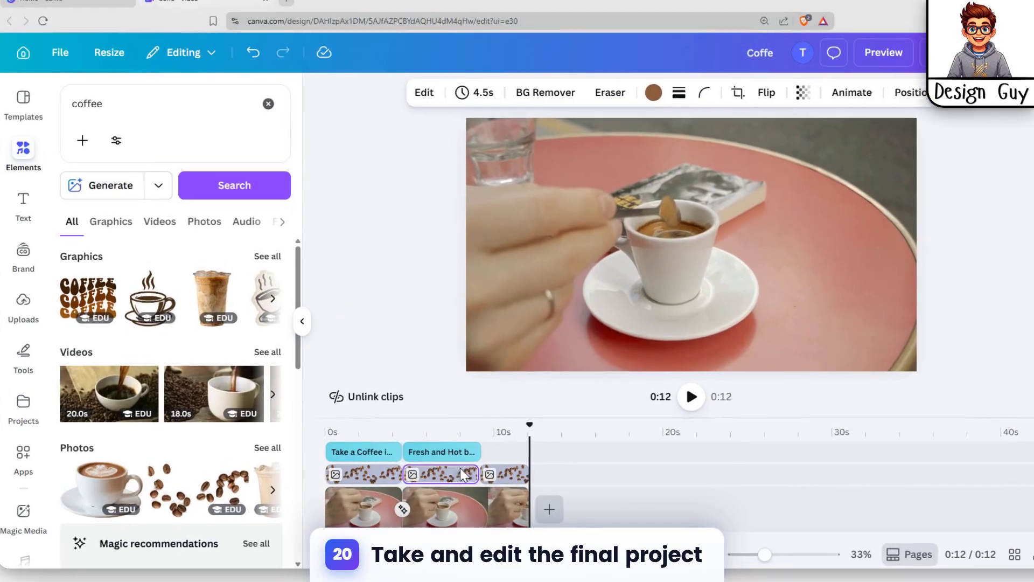
# Step: Insert a duplicate of the second coffee beans clip before the last one and position its image over the frame's lower-right corner
pyautogui.click(446, 469)
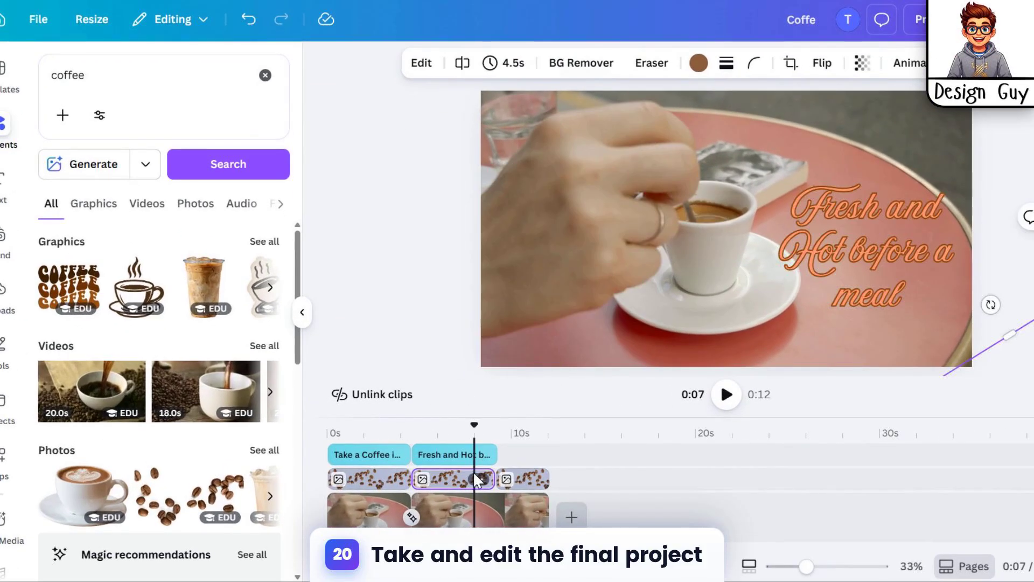
pyautogui.hotkey('ctrl', 'd')
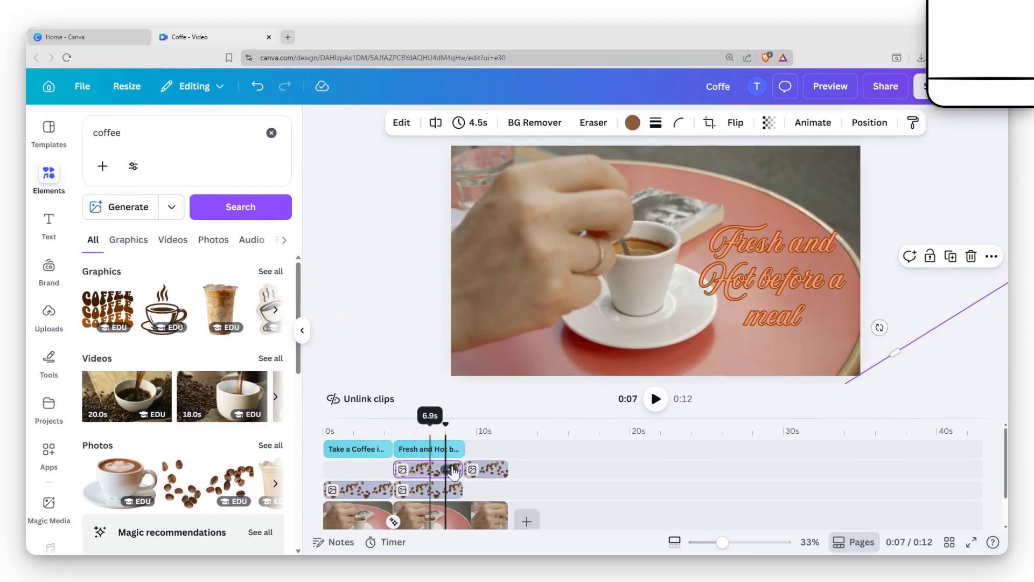
pyautogui.moveTo(456, 479); pyautogui.dragTo(557, 476)
pyautogui.moveTo(460, 469)
pyautogui.mouseDown()
pyautogui.moveTo(441, 468)
pyautogui.moveTo(489, 471)
pyautogui.moveTo(480, 471)
pyautogui.mouseUp()
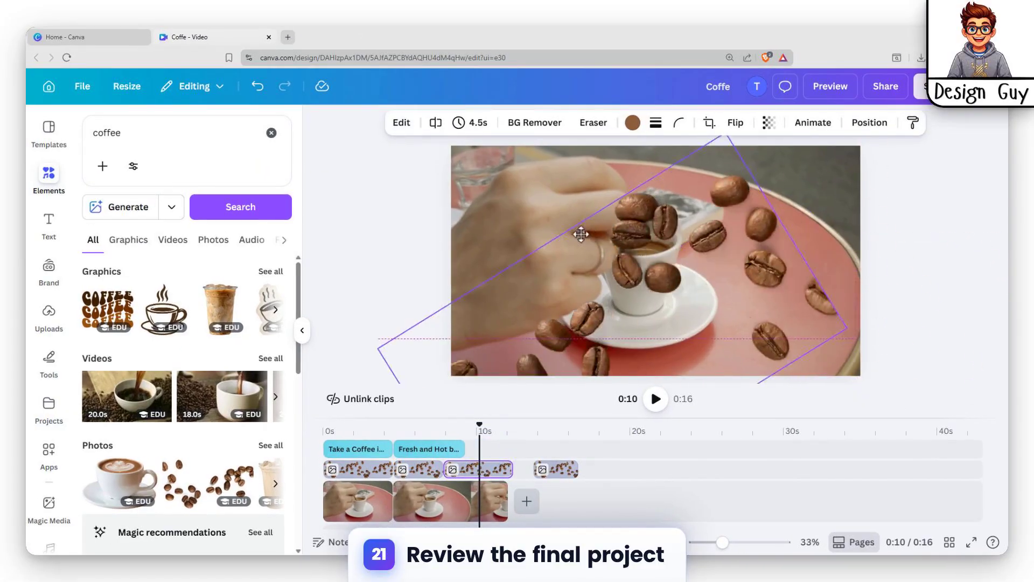
pyautogui.moveTo(580, 234); pyautogui.dragTo(510, 398)
pyautogui.moveTo(660, 274); pyautogui.dragTo(831, 353)
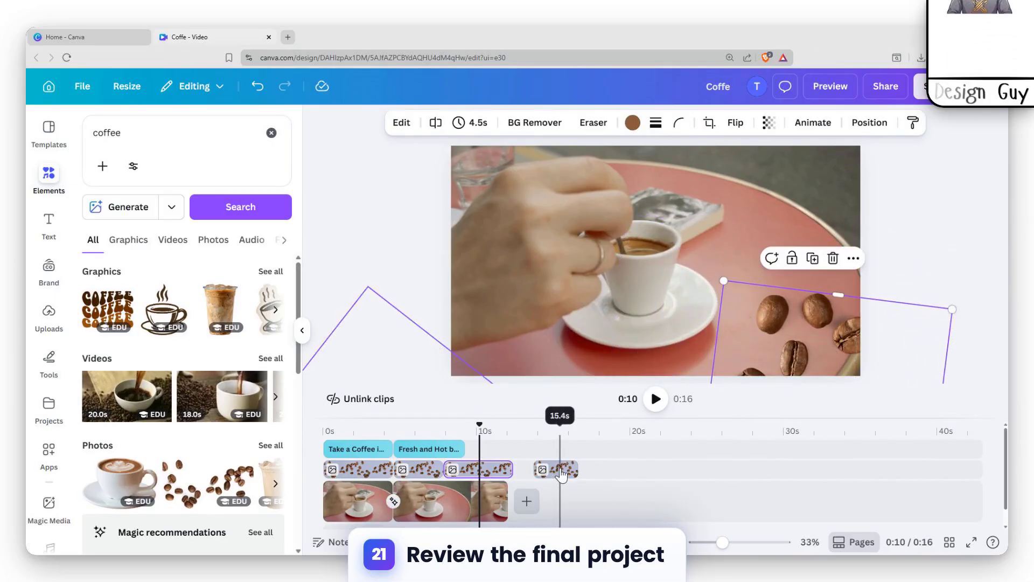
# Step: Trim the duplicated beans clip to 2.3 s, fit the last beans clip directly after it at 1.9 s, and play the video
pyautogui.moveTo(512, 467); pyautogui.dragTo(473, 470)
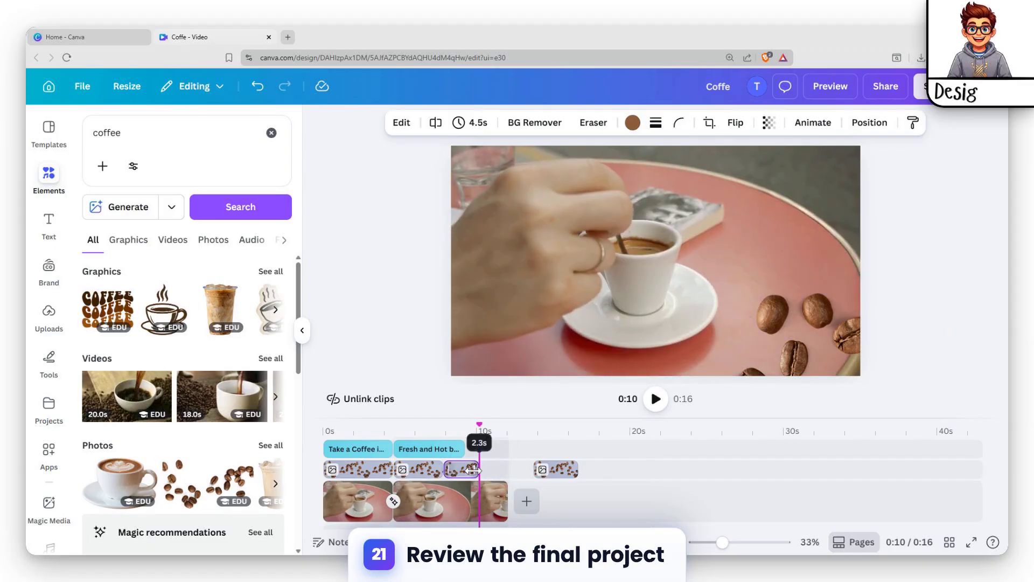
pyautogui.moveTo(559, 469); pyautogui.dragTo(508, 467)
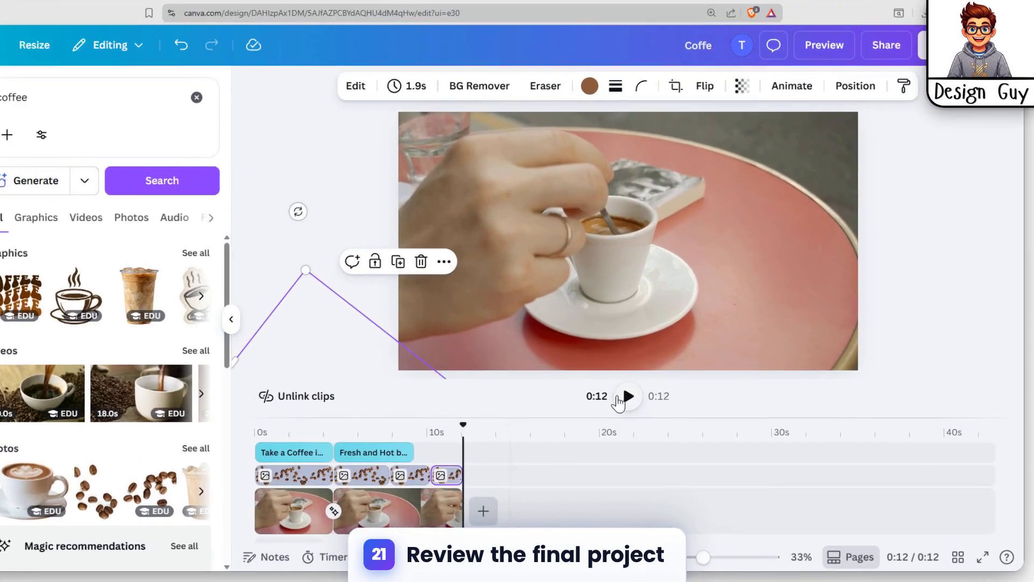
pyautogui.click(655, 399)
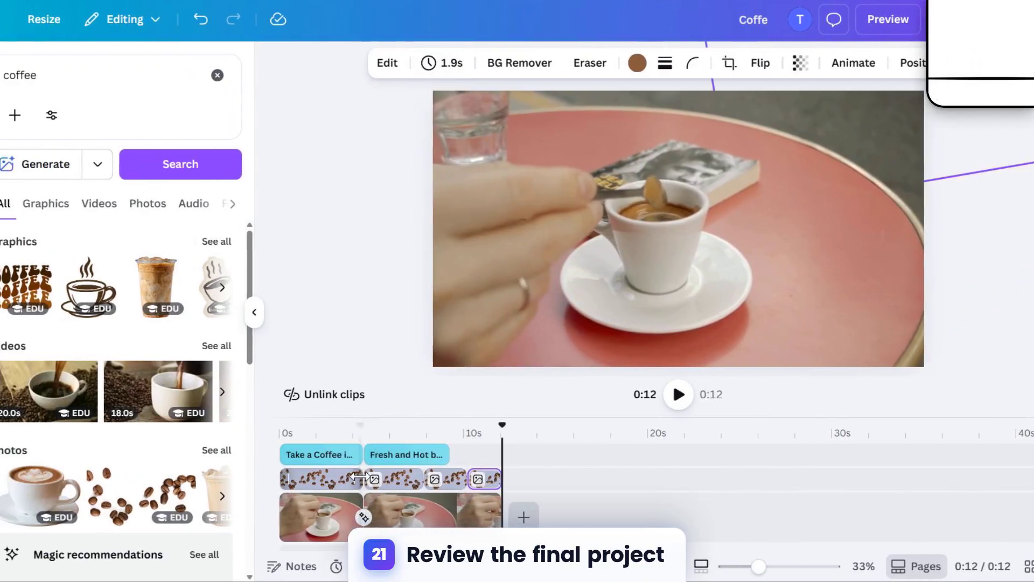
# Step: Trim the second coffee video clip to 5.6 s so it ends where the third coffee beans clip ends
pyautogui.click(292, 478)
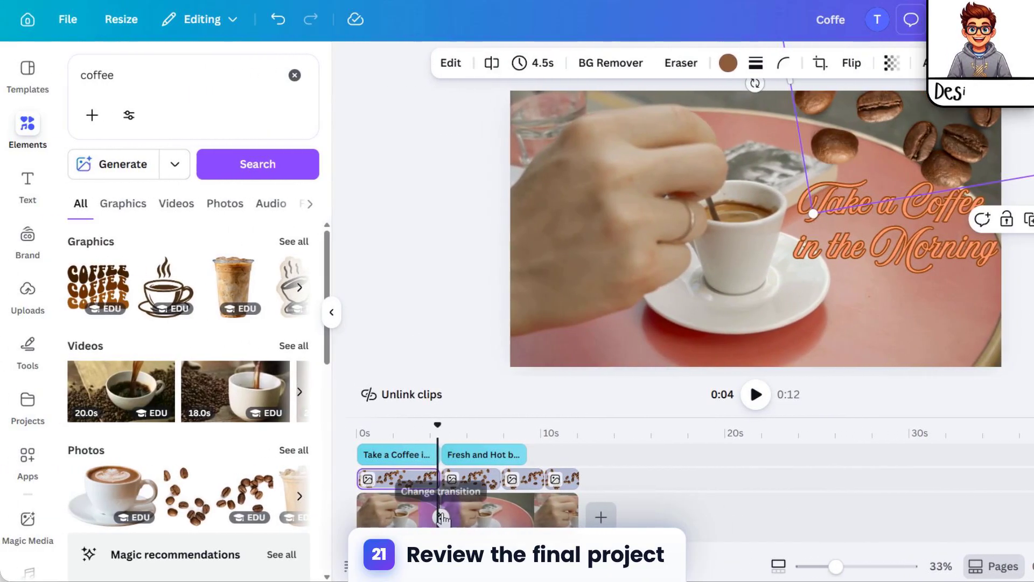
pyautogui.click(518, 512)
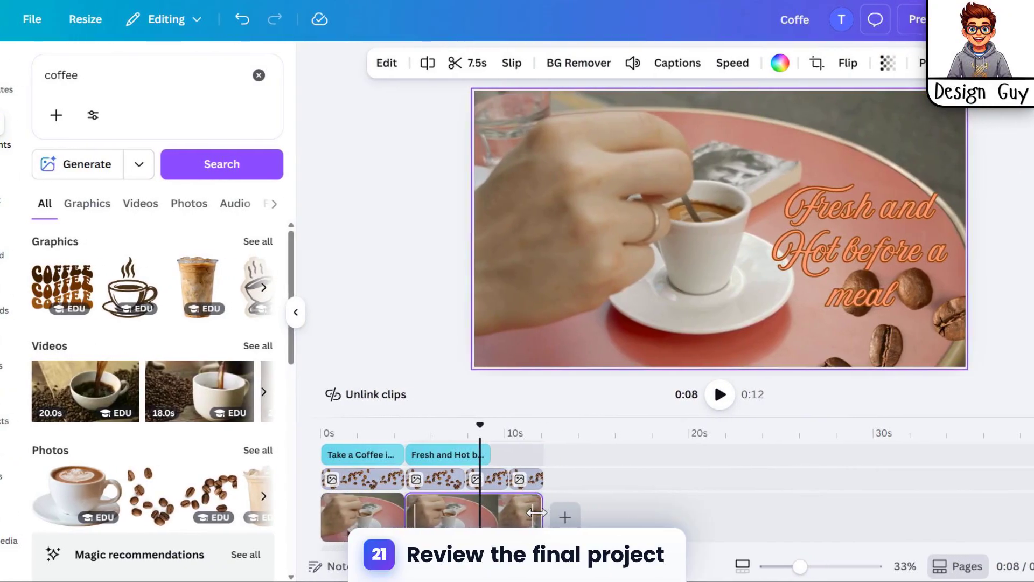
pyautogui.moveTo(536, 512); pyautogui.dragTo(507, 512)
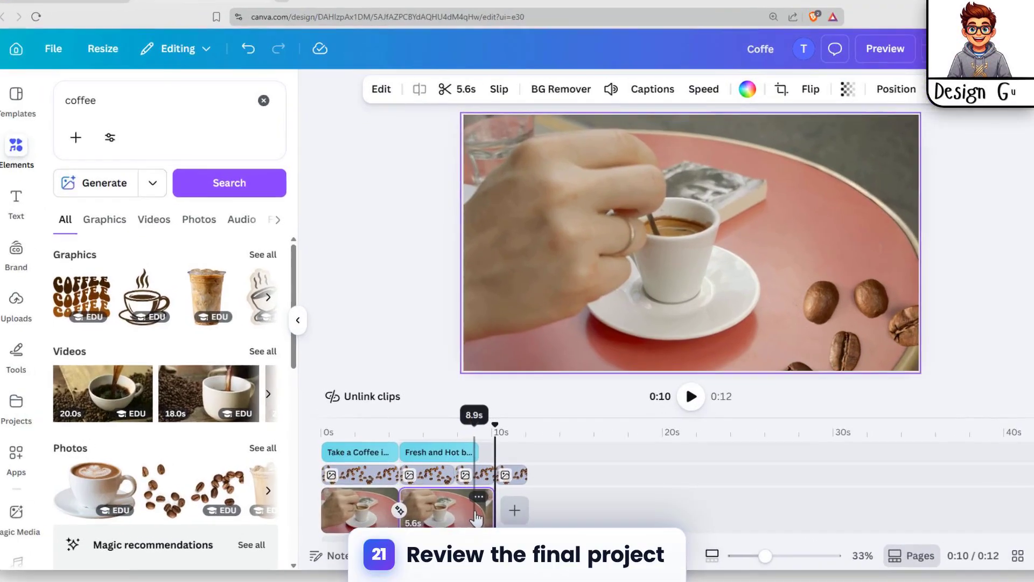
# Step: Duplicate the second coffee video clip and shorten the copy to 1.9 s so it ends with the last beans clip
pyautogui.click(461, 507)
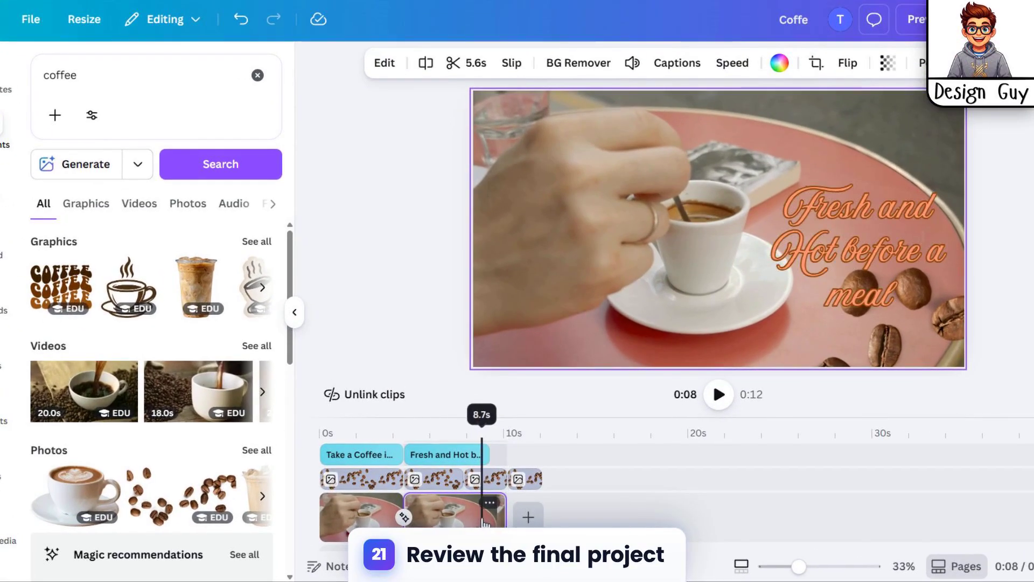
pyautogui.hotkey('ctrl', 'd')
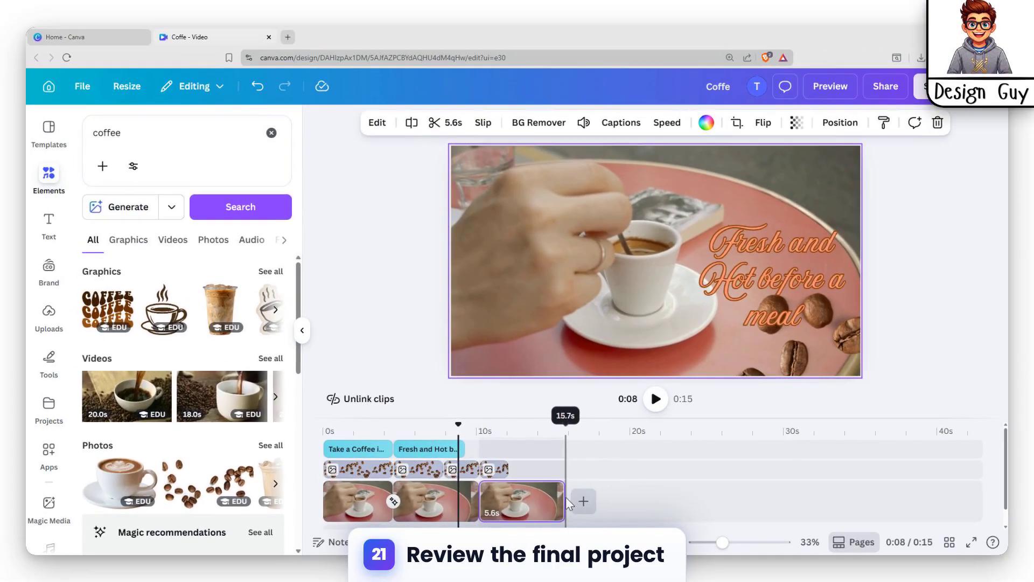
pyautogui.moveTo(562, 497); pyautogui.dragTo(509, 500)
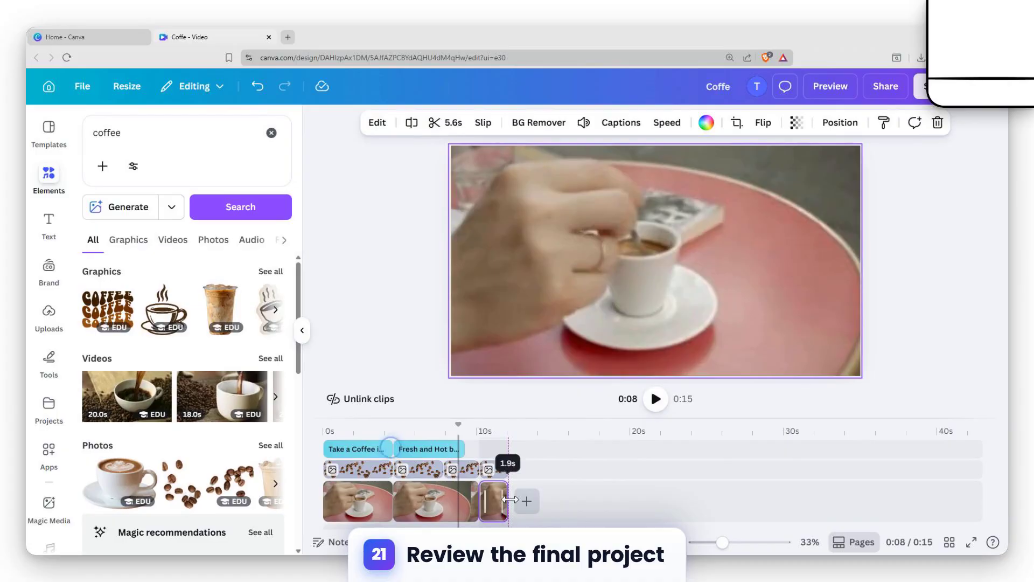
# Step: Apply the Match & Move transition between the first two coffee video clips to all scenes
pyautogui.click(391, 504)
pyautogui.click(440, 517)
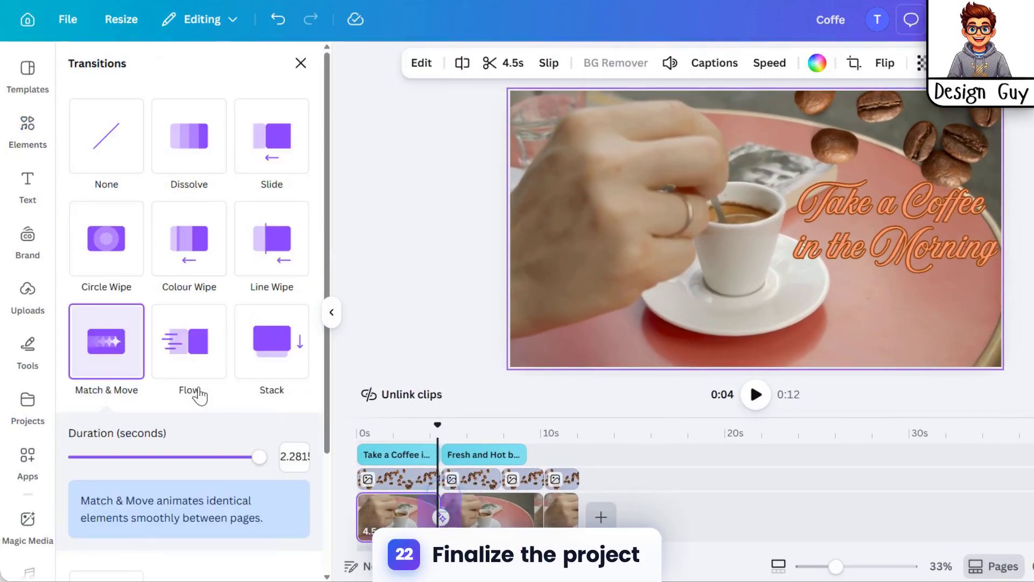
pyautogui.scroll(-3, 249, 456)
pyautogui.click(215, 553)
# Step: Play the video from about 1 s in the first coffee video clip to review the transitions
pyautogui.click(682, 506)
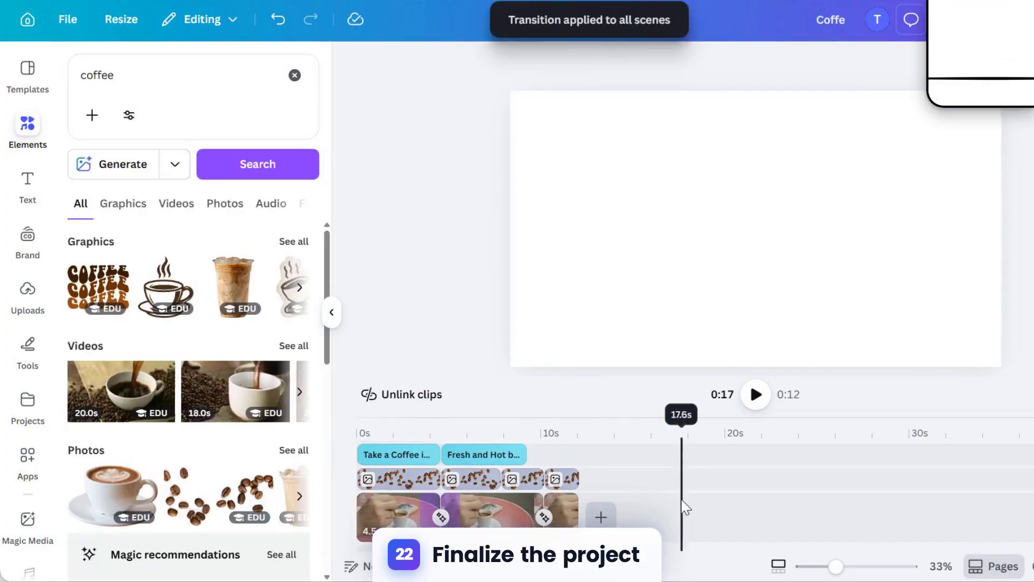
pyautogui.click(386, 506)
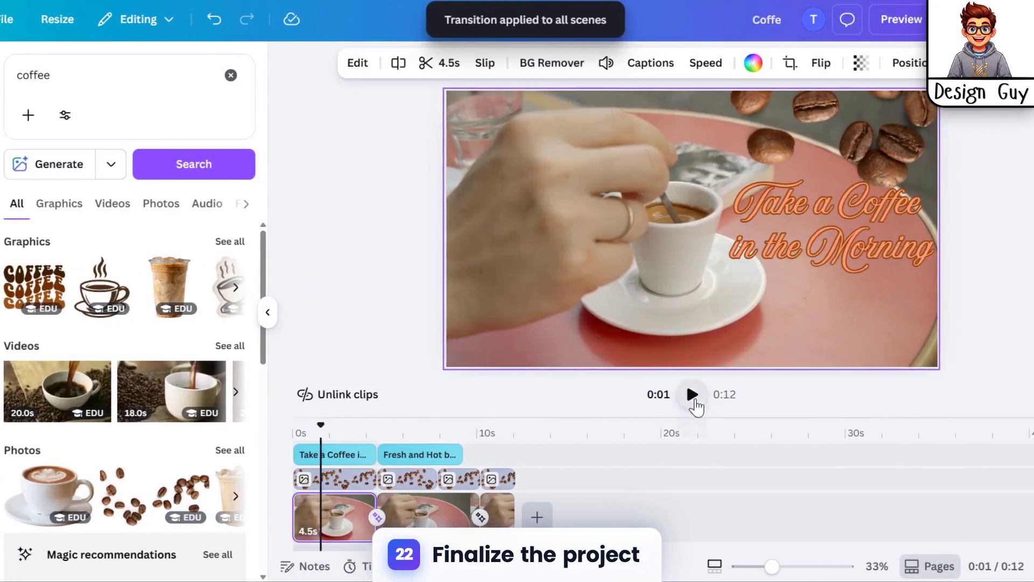
pyautogui.click(756, 398)
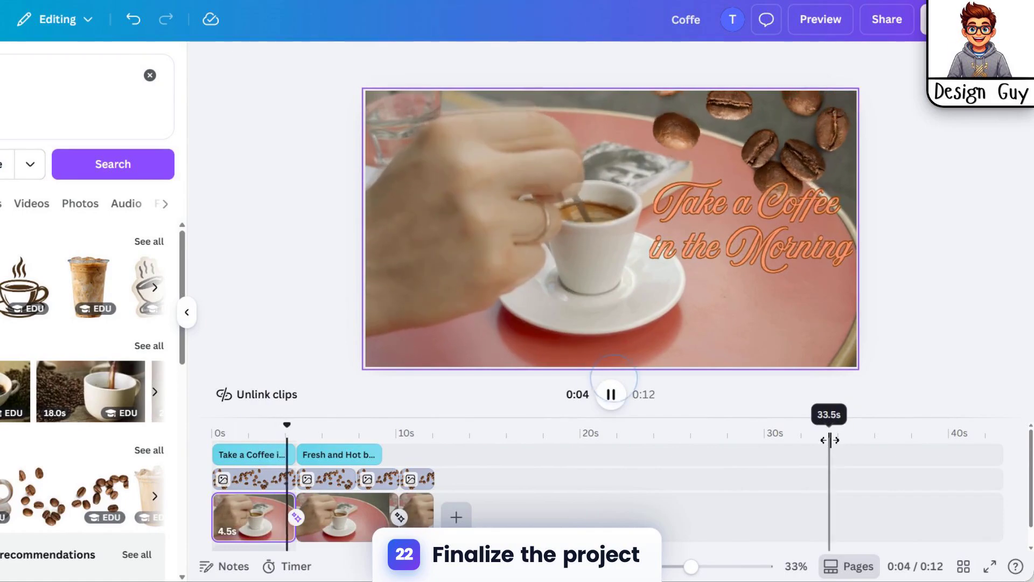